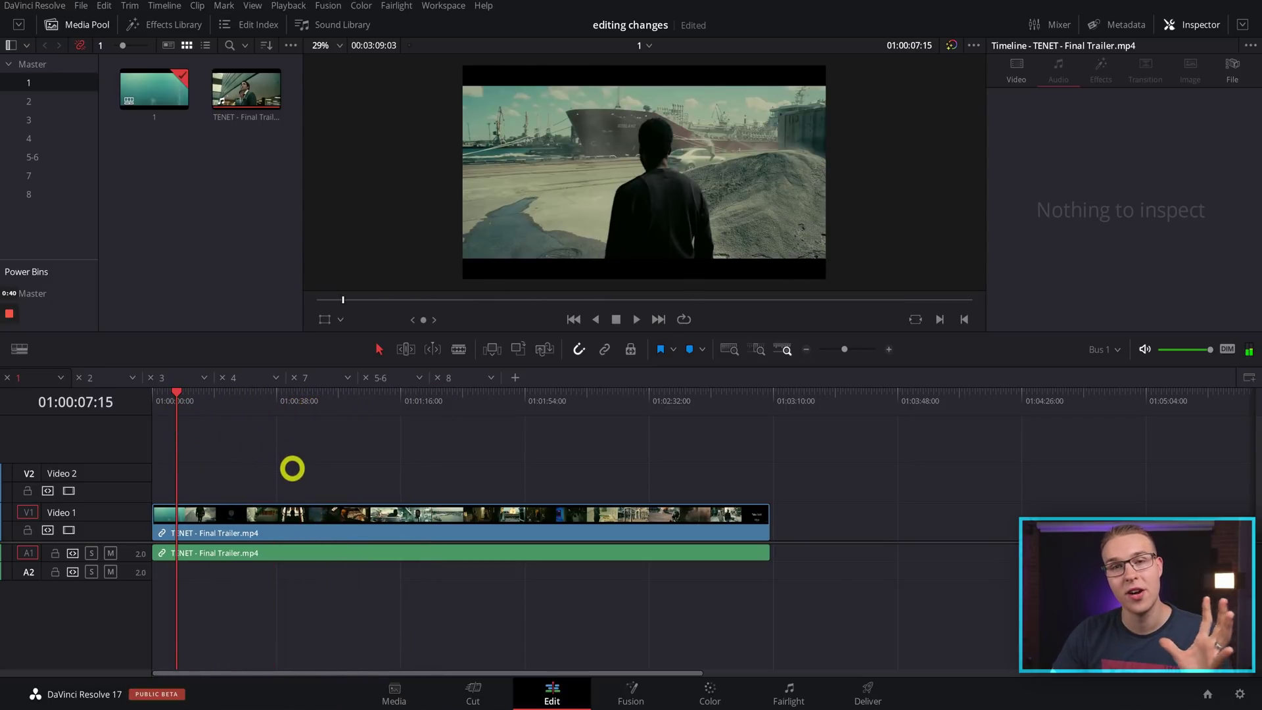
# Select the TENET trailer clips, run Detect Scene Cuts, and play back from the boat shot
pyautogui.moveTo(292, 468); pyautogui.dragTo(360, 561)
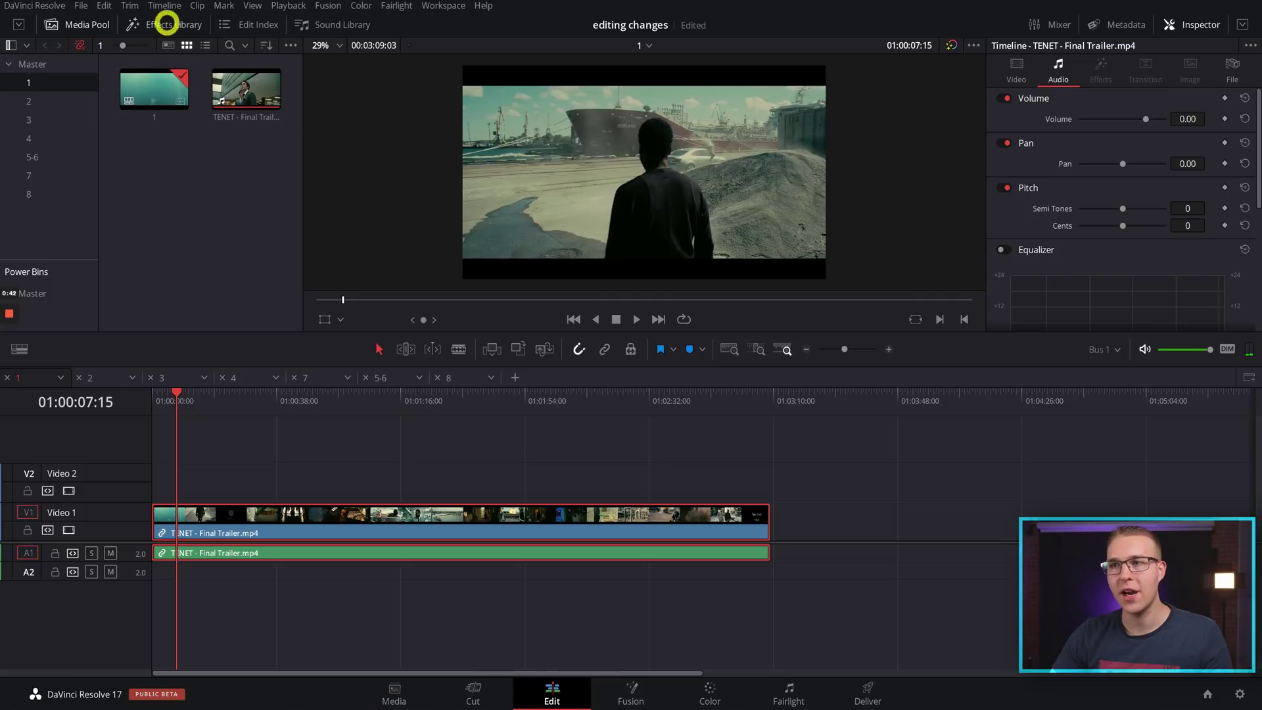
pyautogui.click(164, 6)
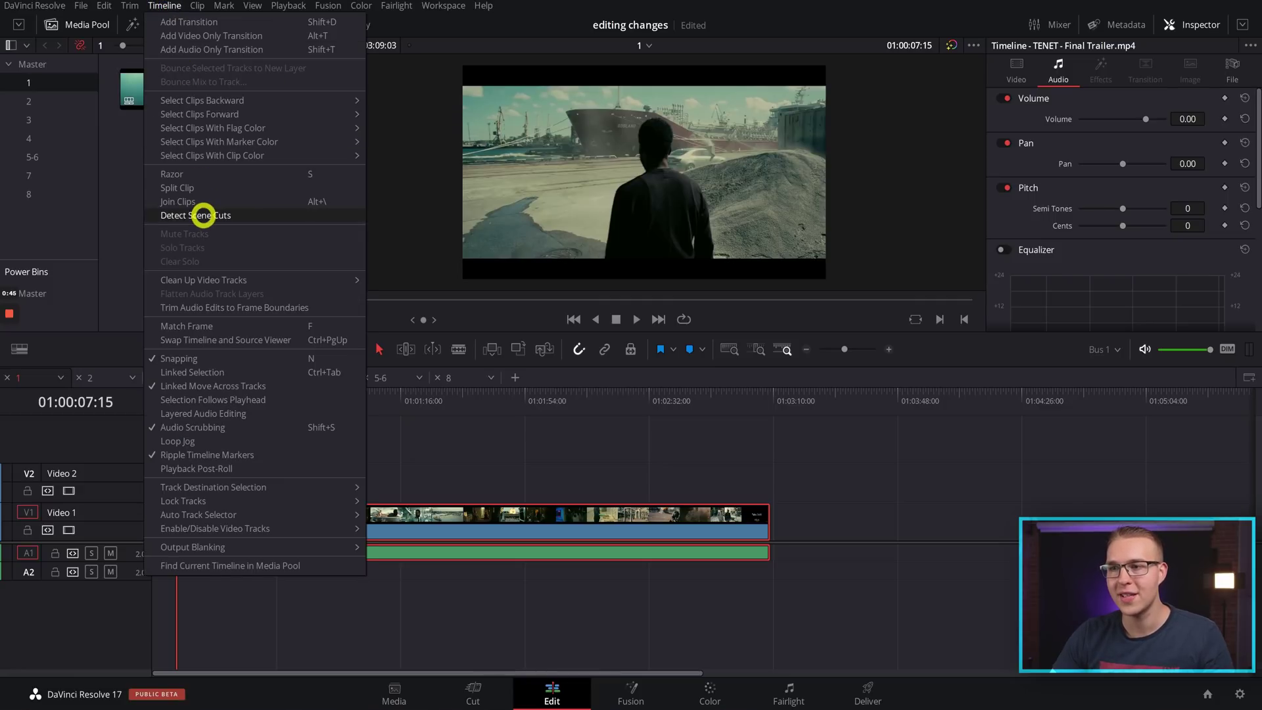
pyautogui.click(203, 215)
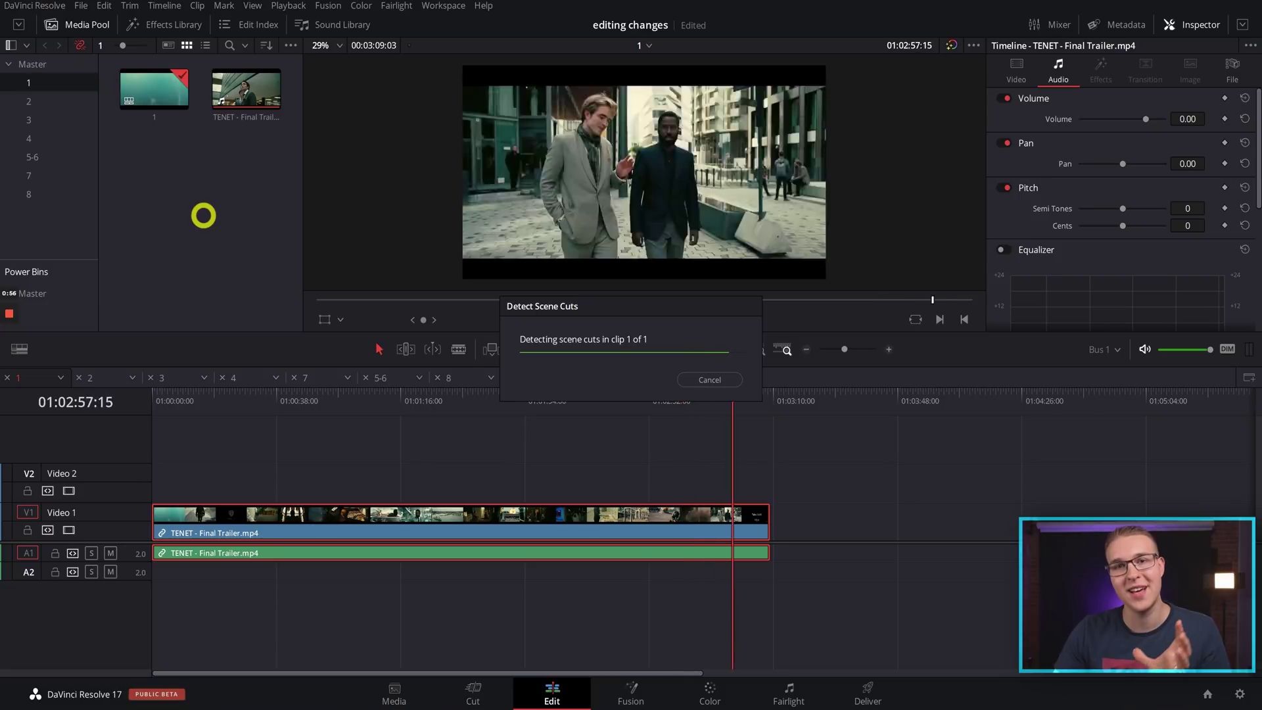
pyautogui.moveTo(359, 403); pyautogui.dragTo(359, 405)
pyautogui.press('space')
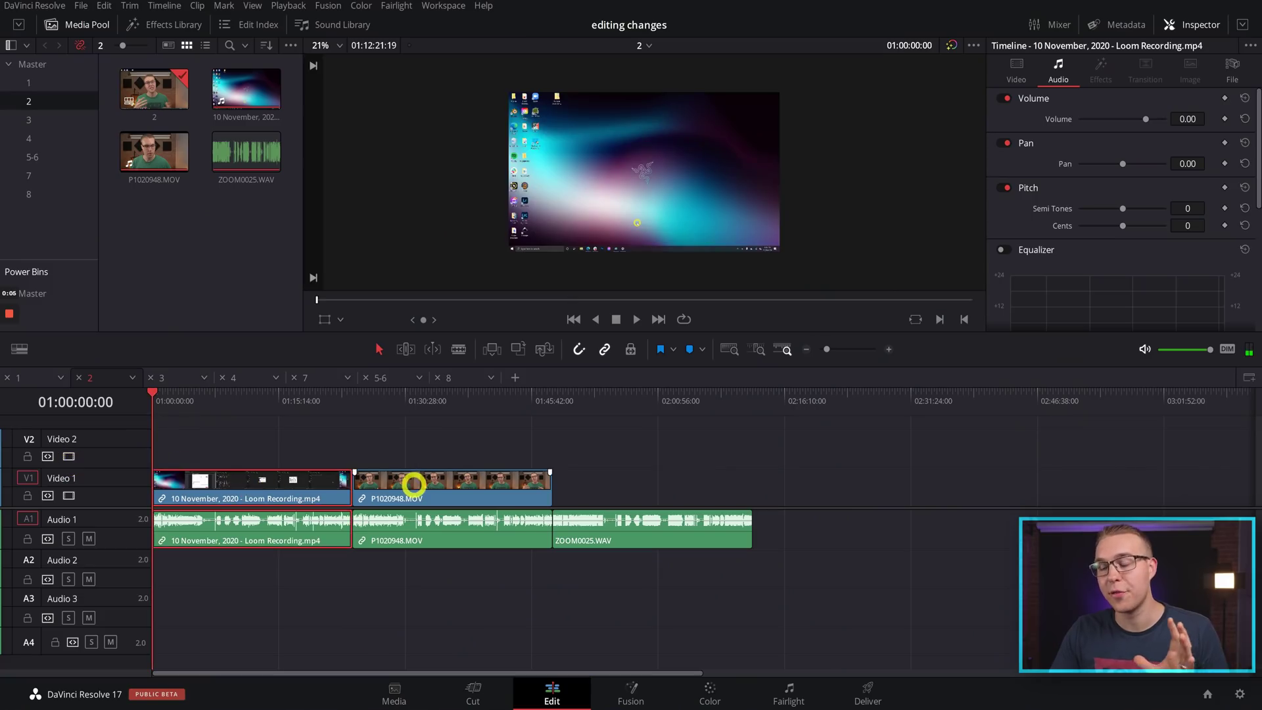
# Move P1020948.MOV down to Video 2/Audio 2 and ZOOM0025.WAV down to Audio 3
pyautogui.click(414, 484)
pyautogui.click(630, 521)
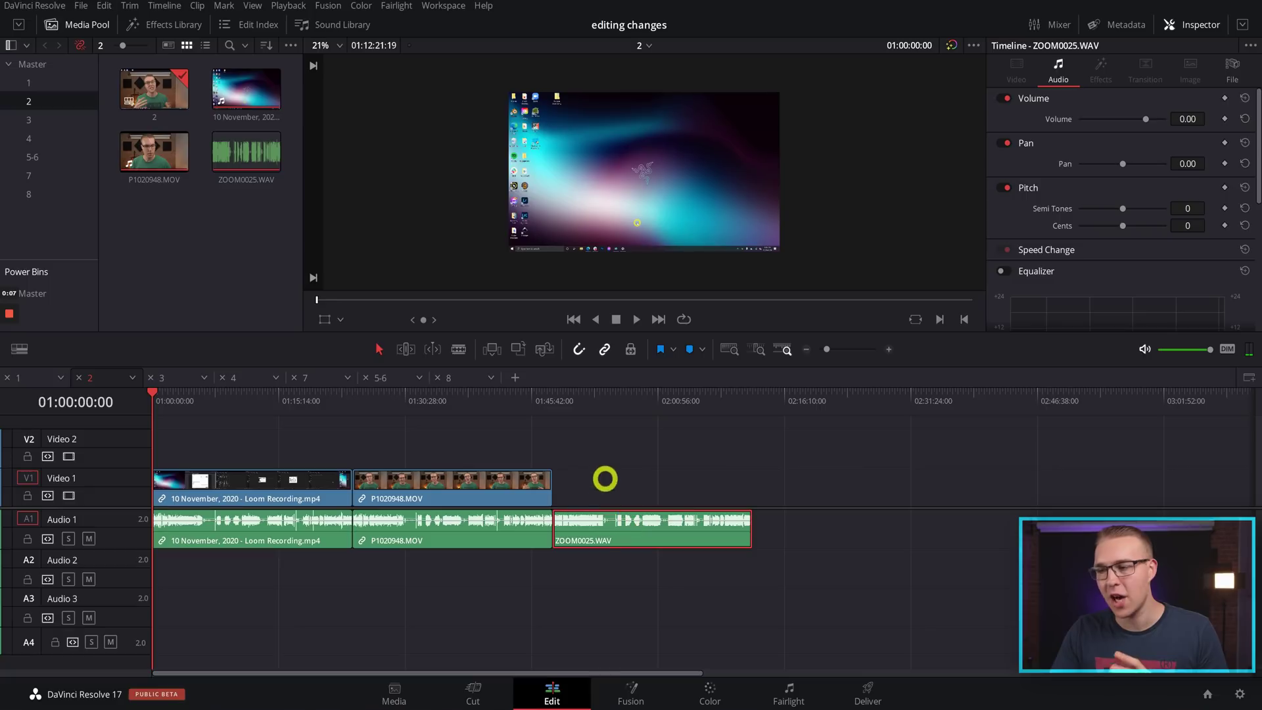
pyautogui.click(486, 576)
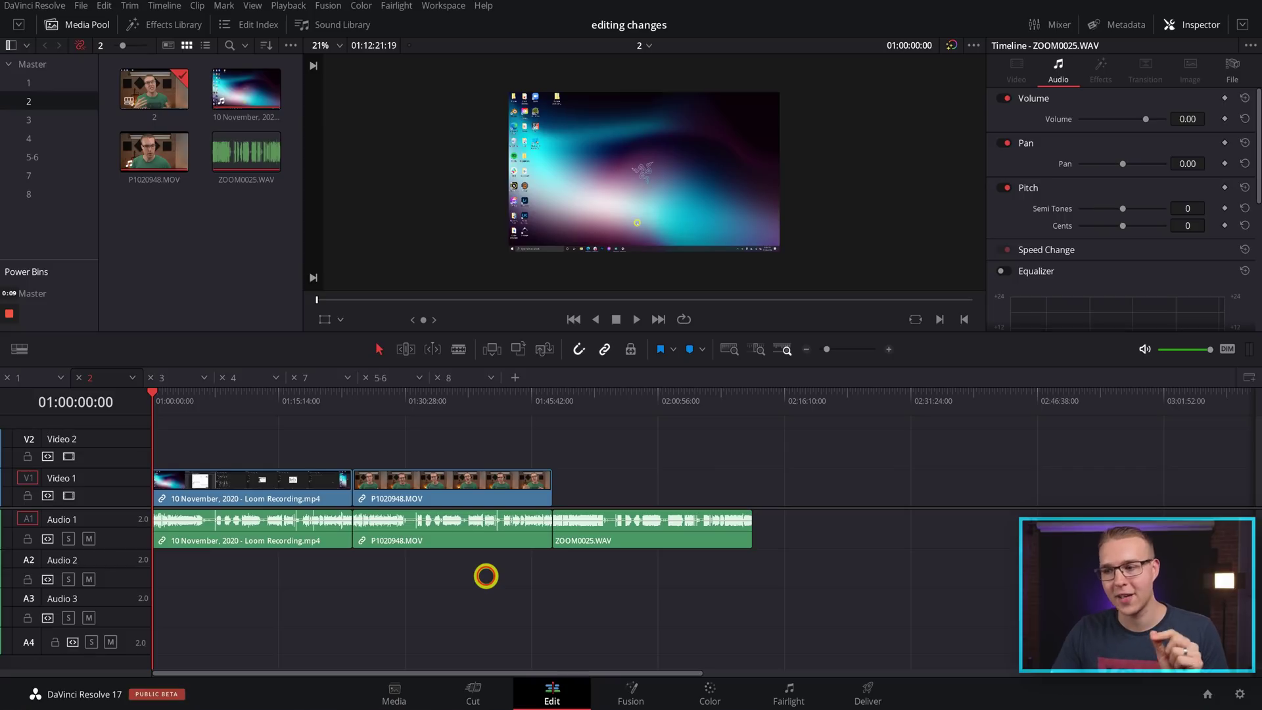
pyautogui.moveTo(465, 529); pyautogui.dragTo(465, 553)
pyautogui.moveTo(598, 541); pyautogui.dragTo(605, 590)
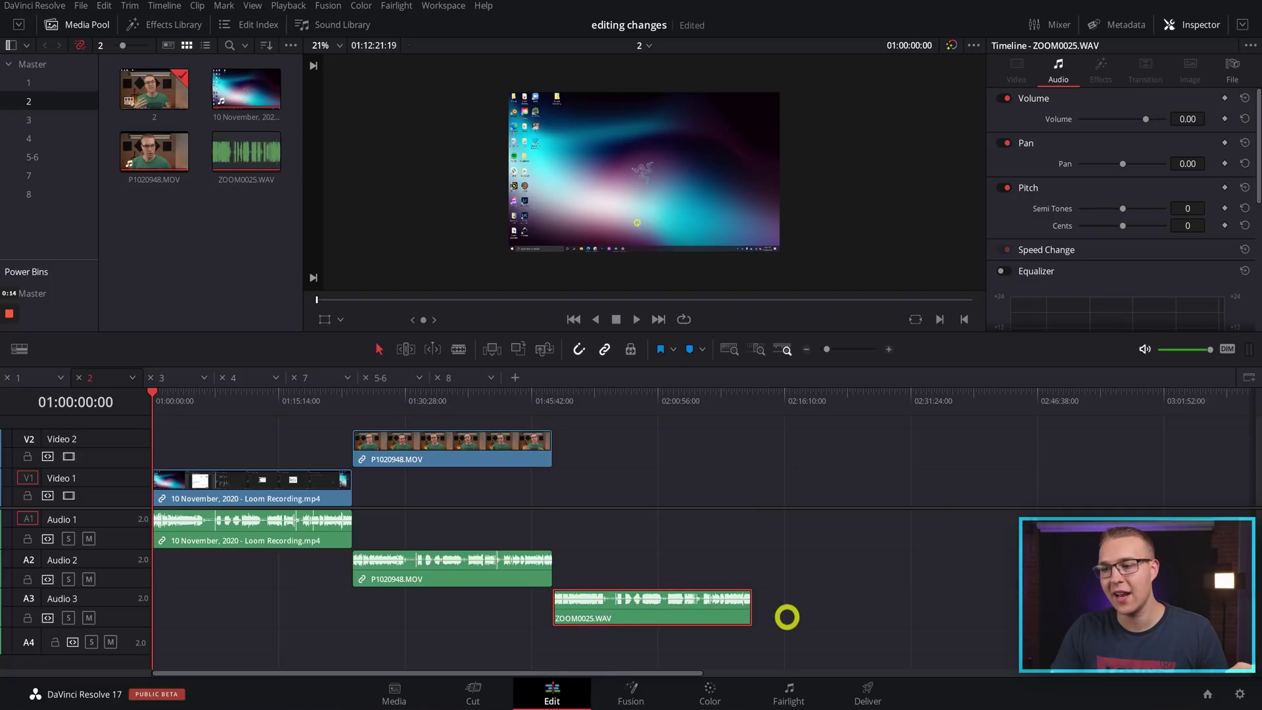
# Select all three clips and auto-align them based on waveform
pyautogui.moveTo(787, 616); pyautogui.dragTo(247, 454)
pyautogui.rightClick(275, 487)
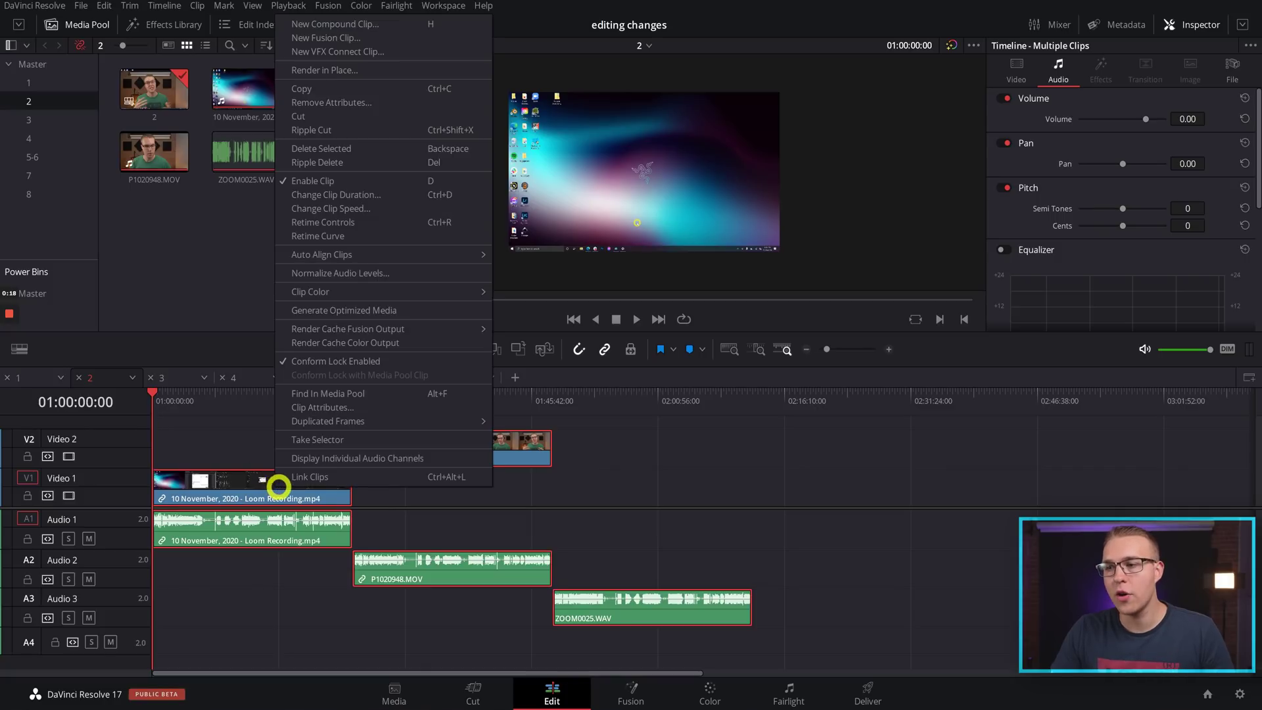
pyautogui.moveTo(343, 255)
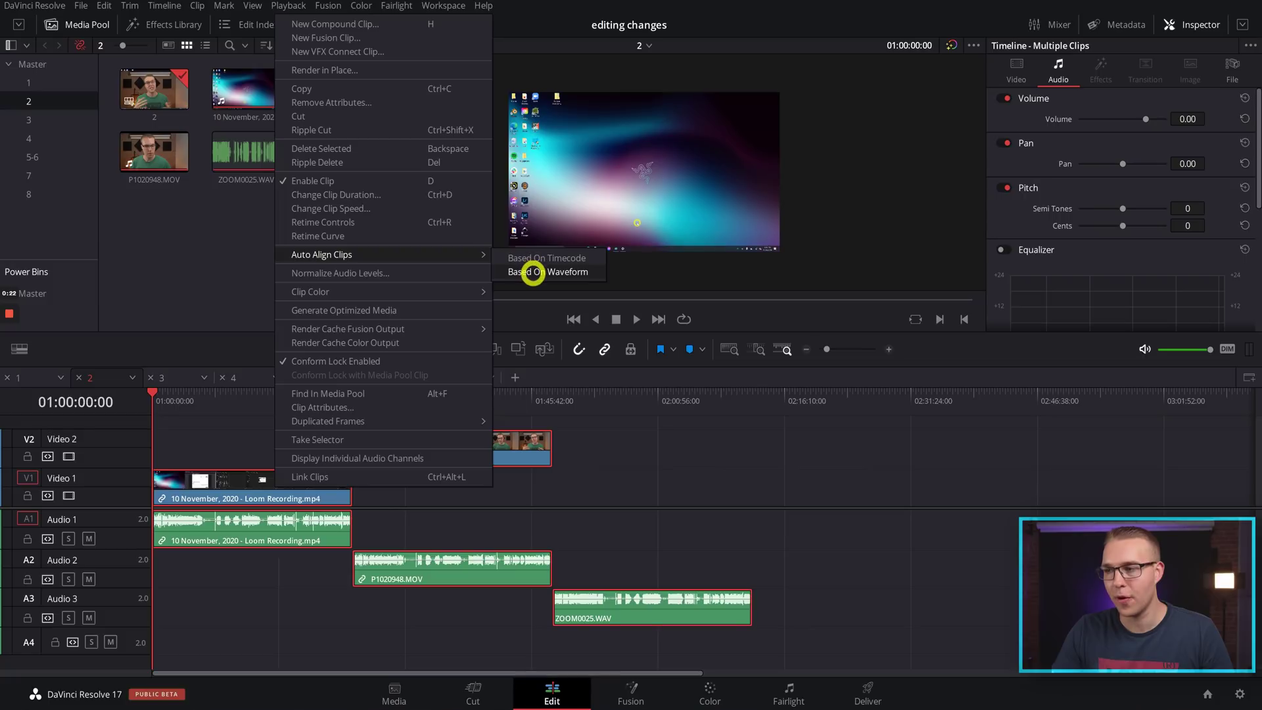
pyautogui.click(534, 272)
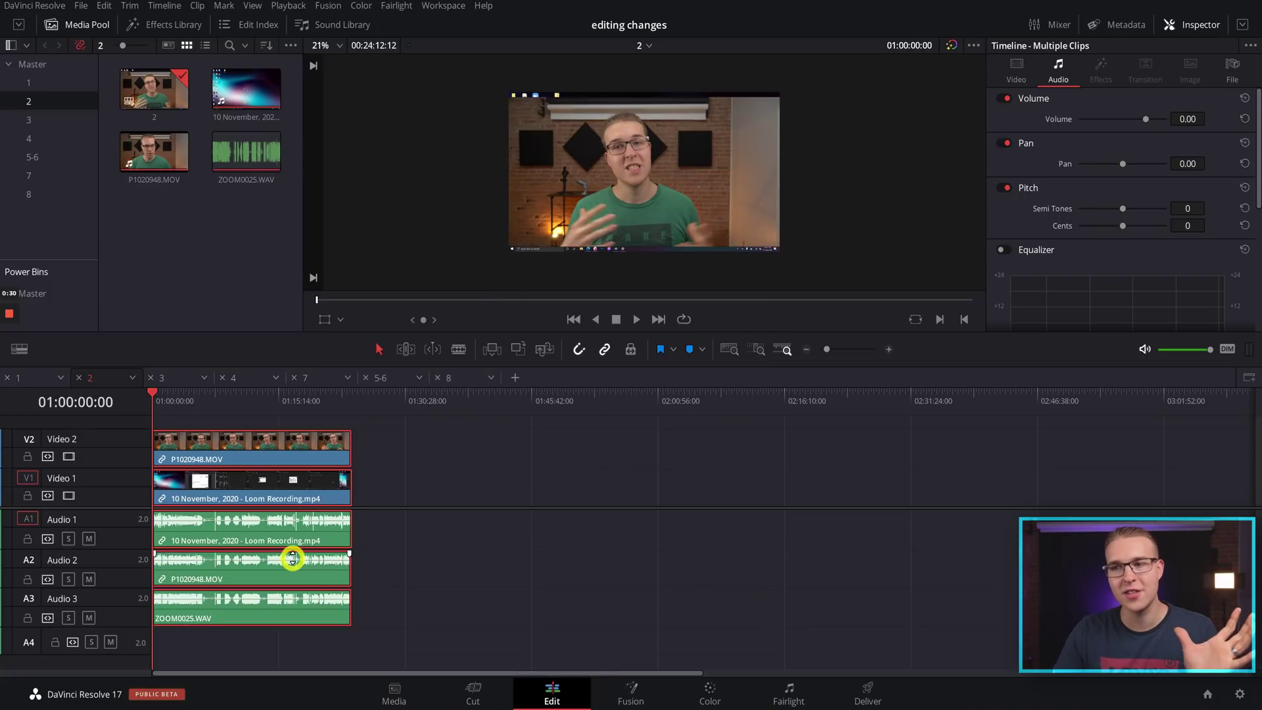
pyautogui.scroll(5, 290, 557)
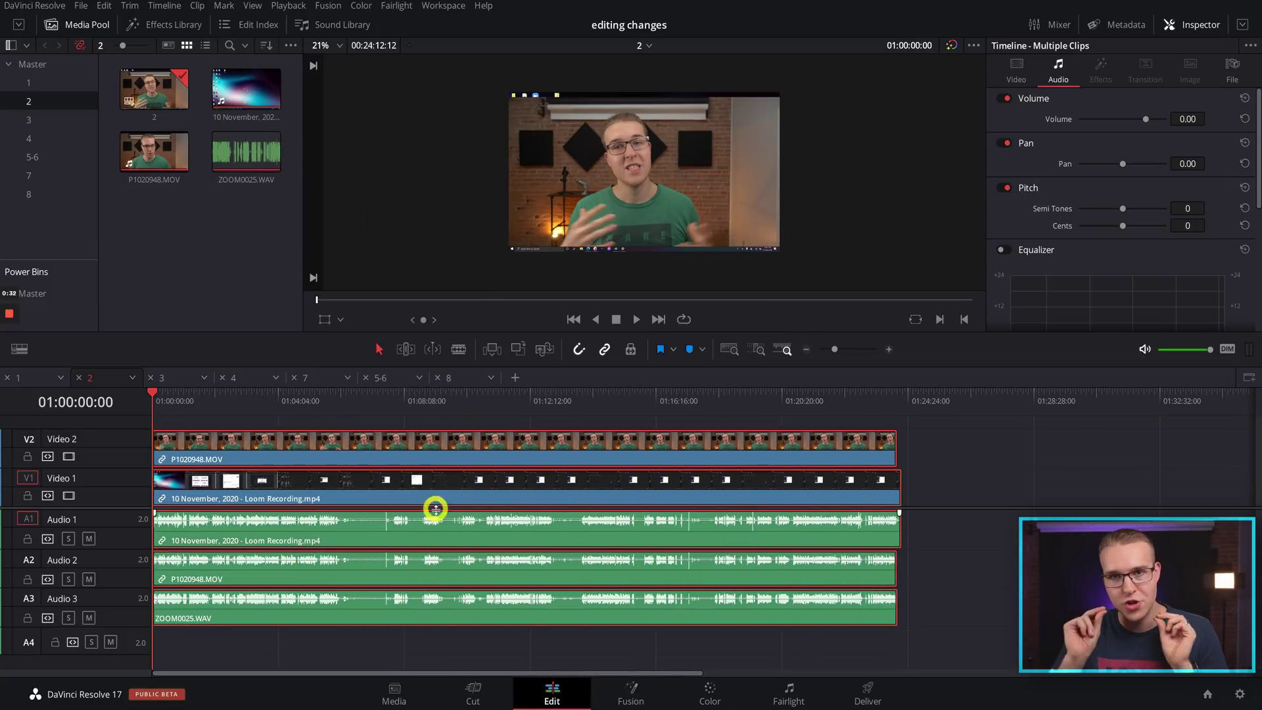
pyautogui.click(506, 515)
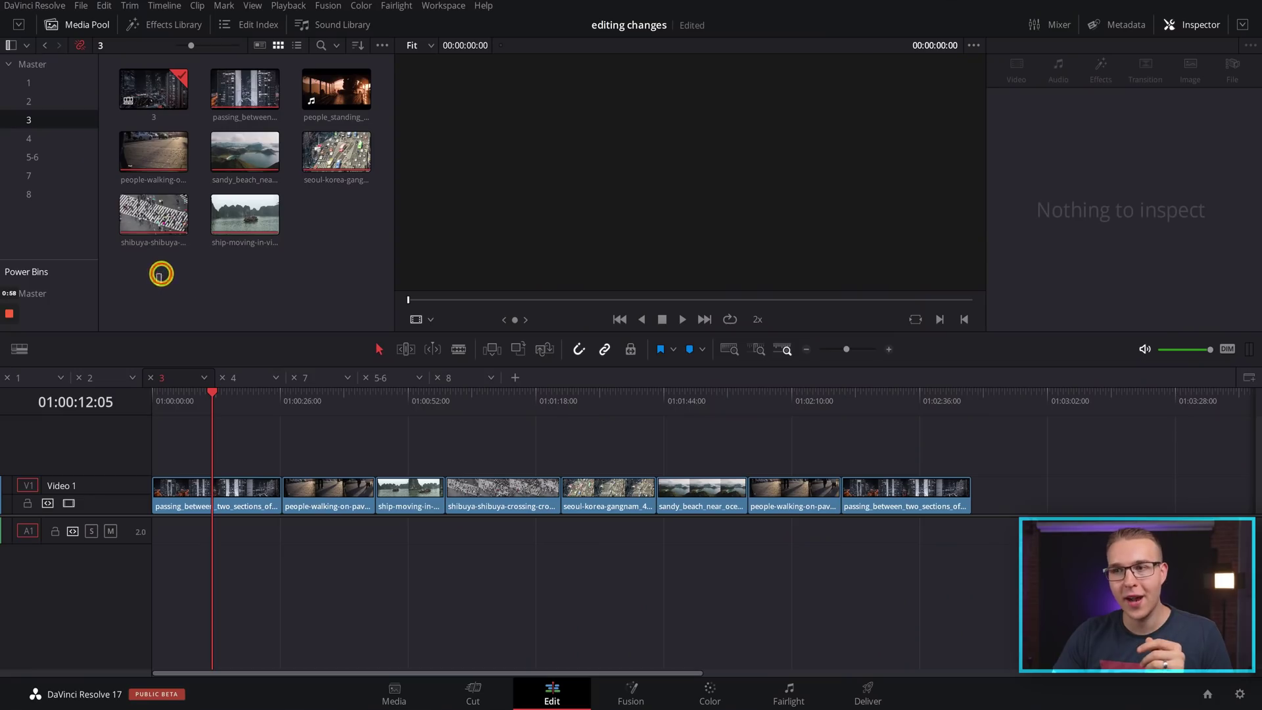
# Generate proxy media for the selected stock clips in the bin
pyautogui.moveTo(178, 253); pyautogui.dragTo(342, 79)
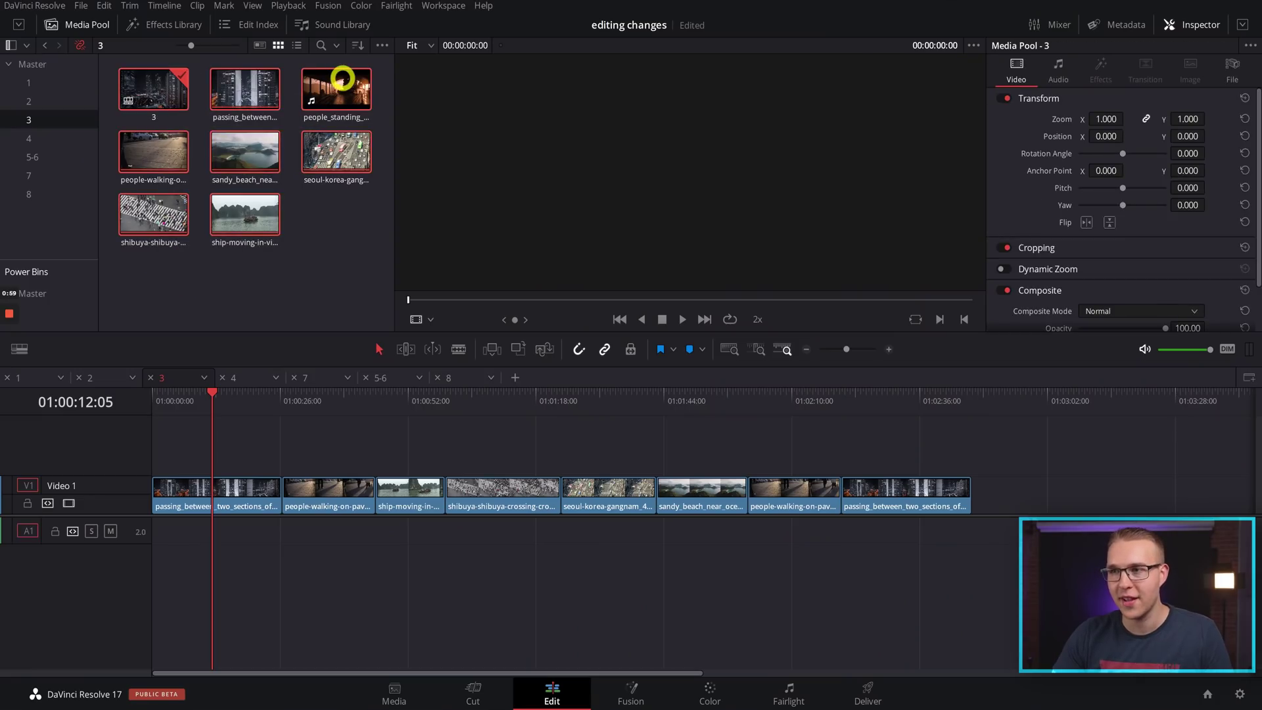
pyautogui.keyDown('ctrl'); pyautogui.click(161, 96); pyautogui.keyUp('ctrl')
pyautogui.click(236, 88)
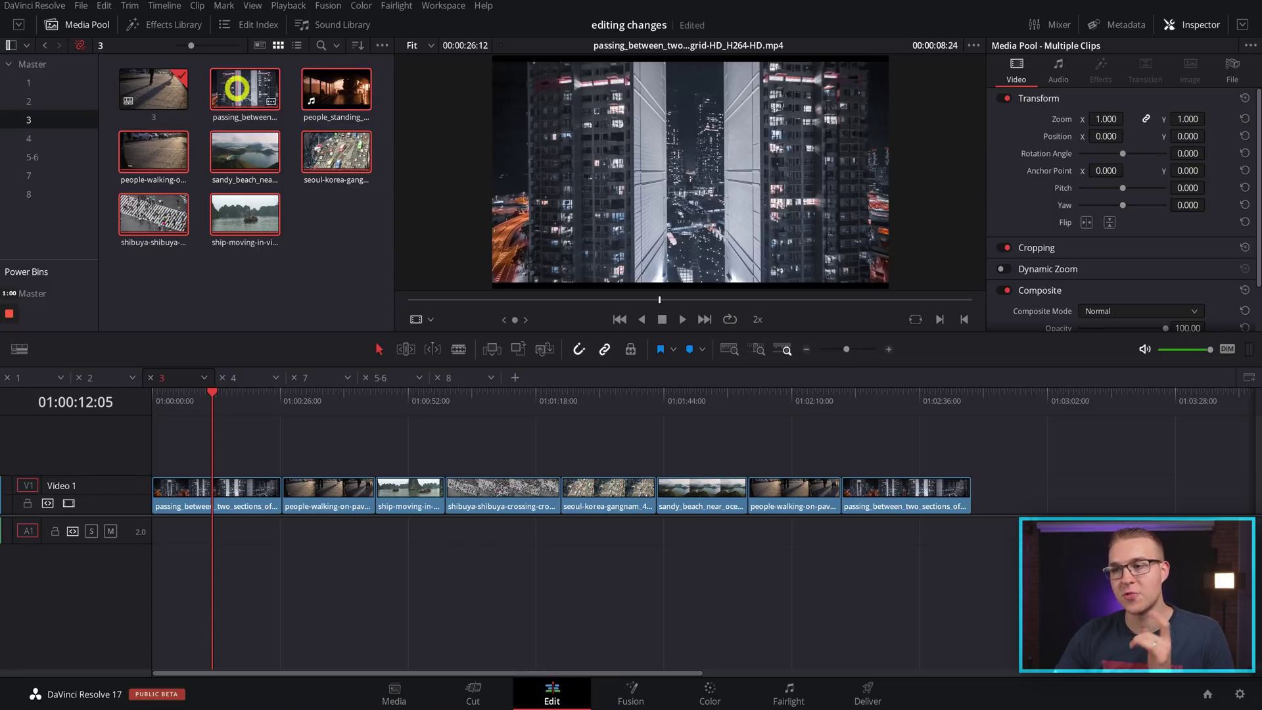
pyautogui.rightClick(237, 88)
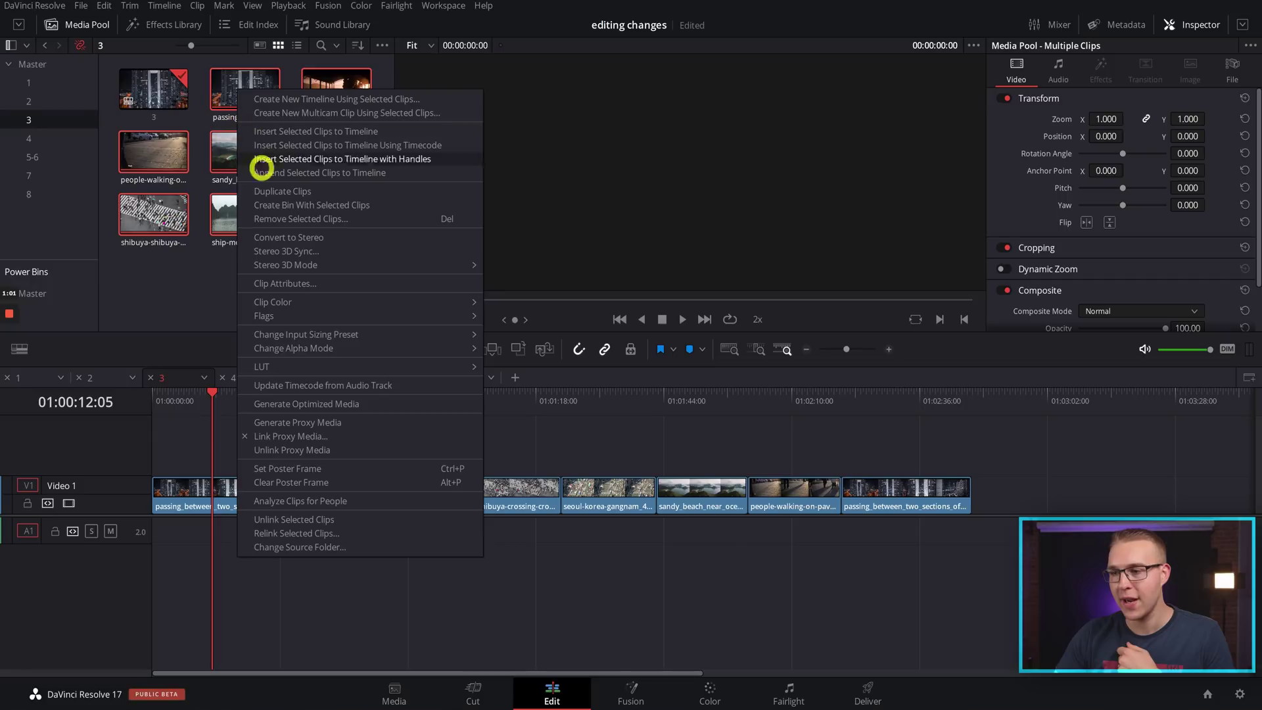
pyautogui.click(301, 422)
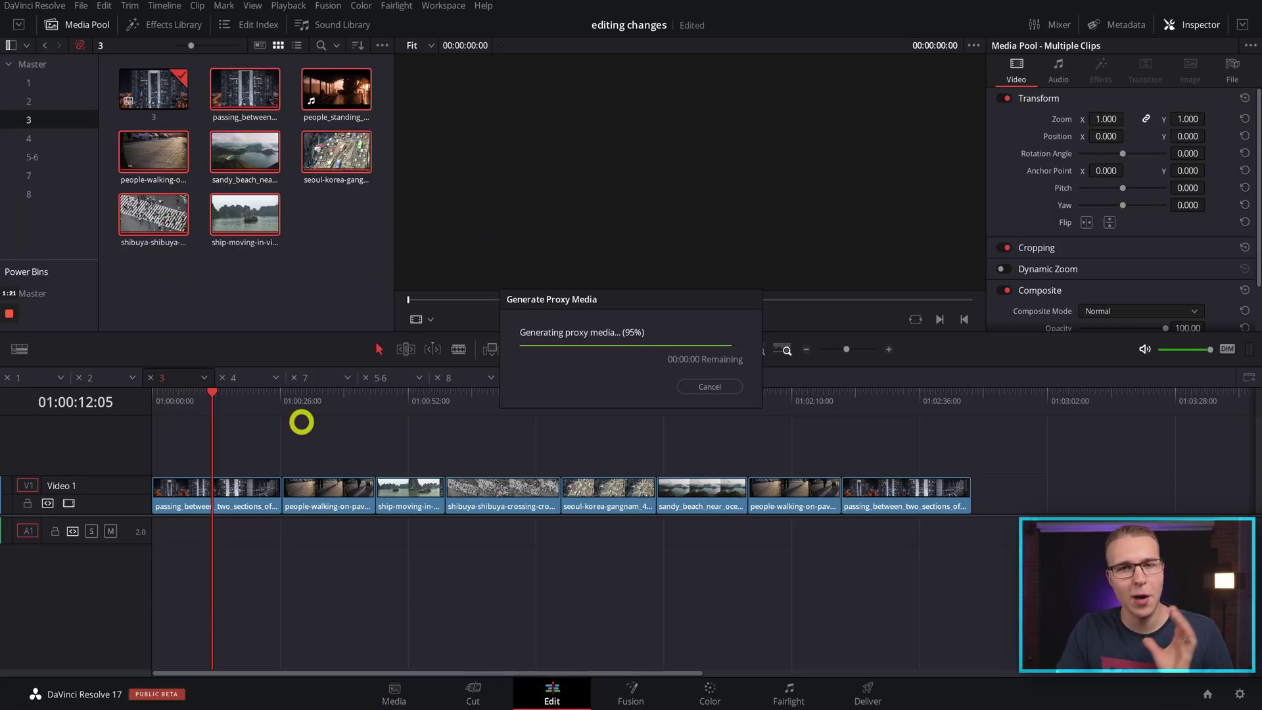
# Turn on Use Proxy Media if Available and play back the timeline
pyautogui.click(254, 494)
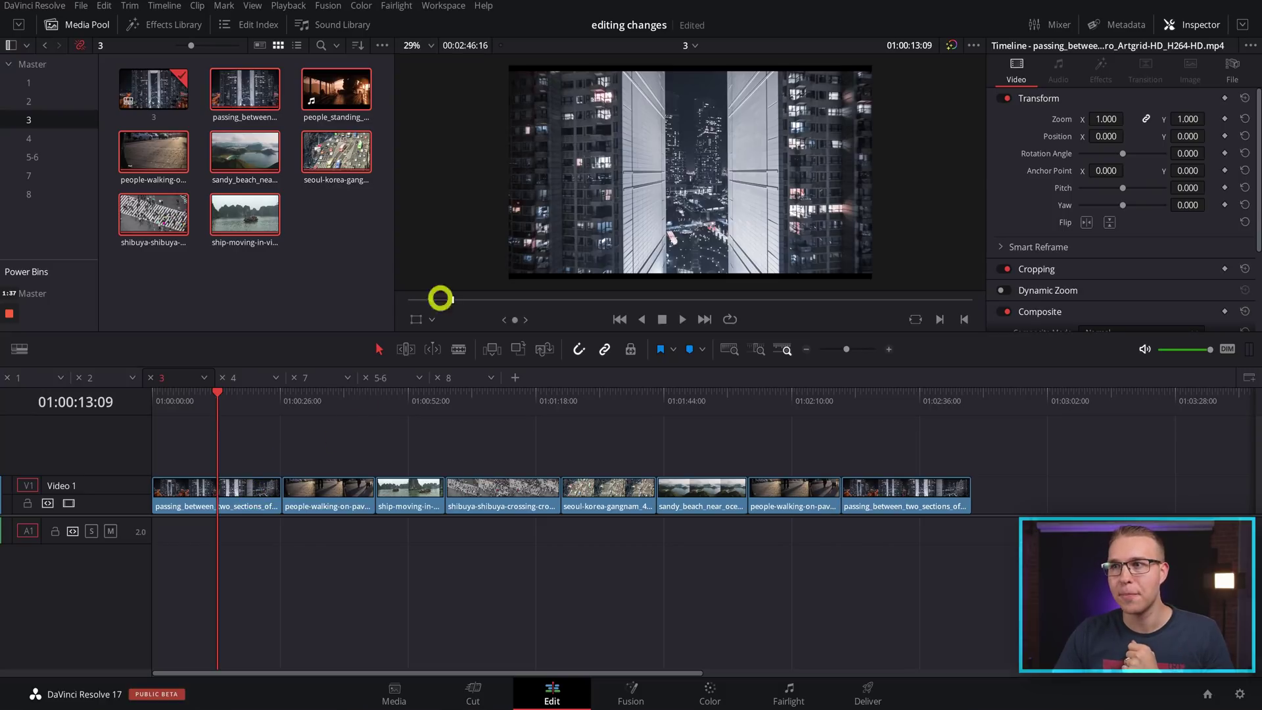
pyautogui.click(294, 8)
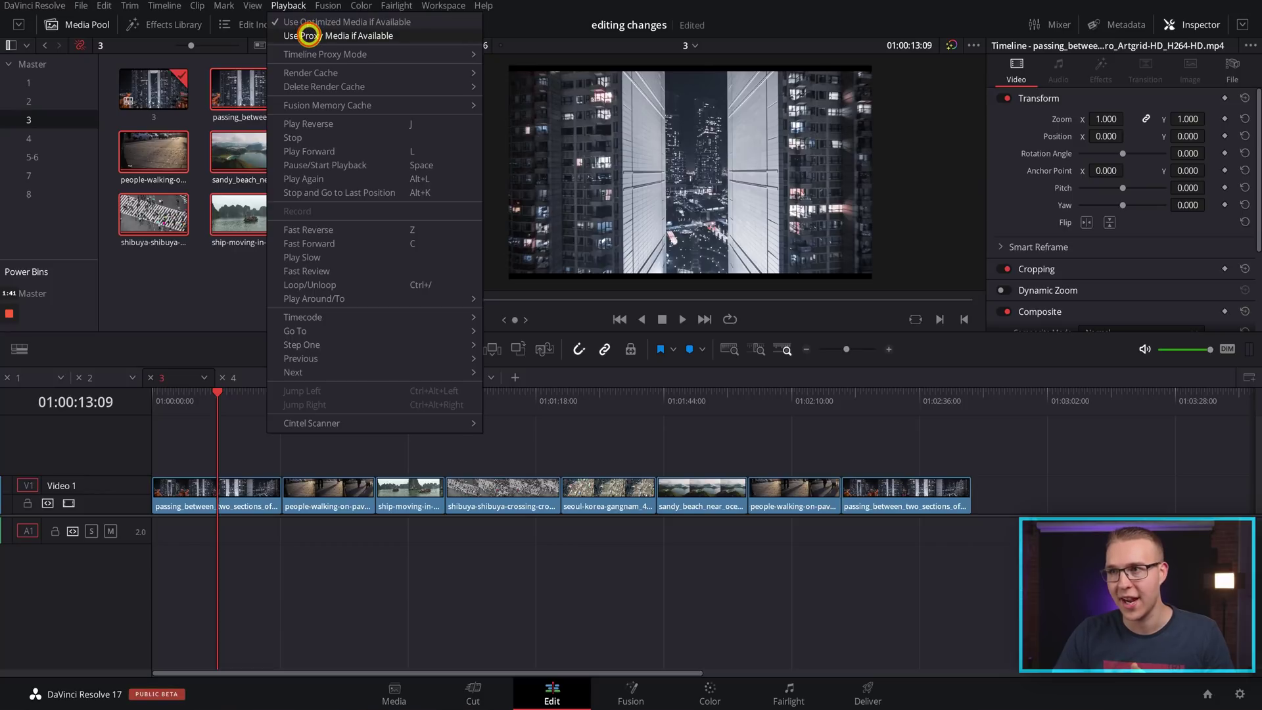
pyautogui.click(309, 36)
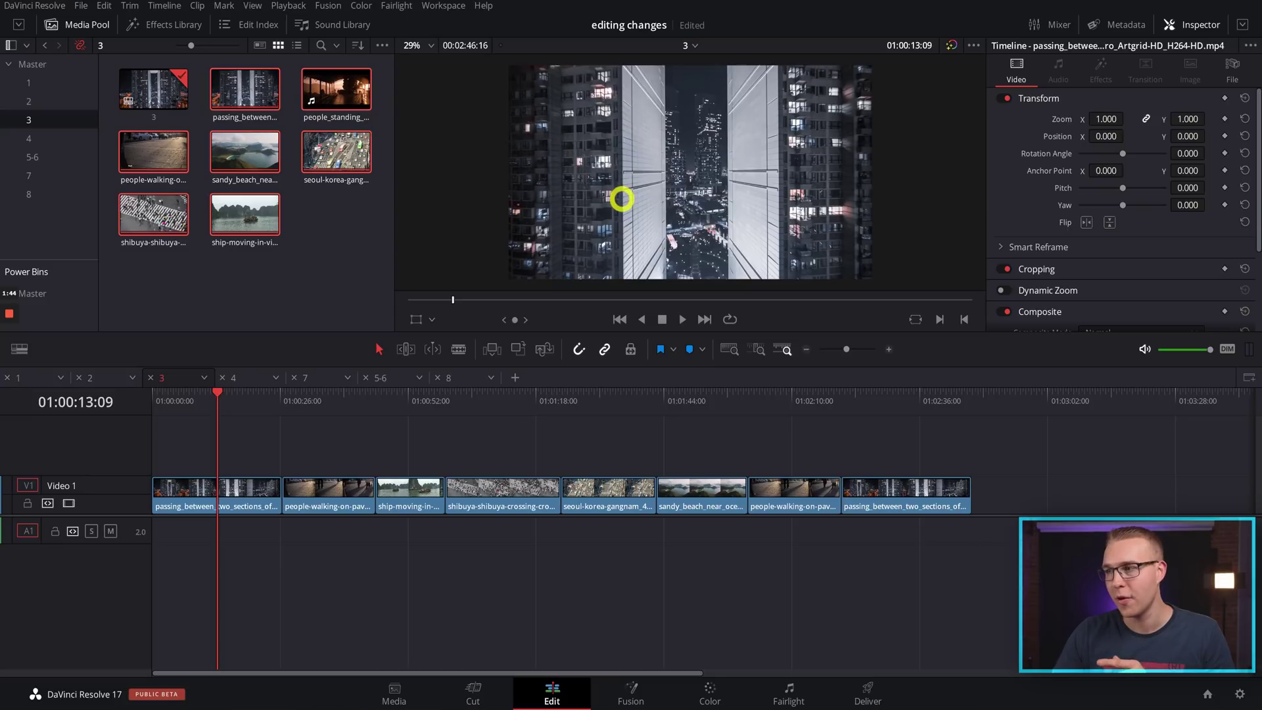
pyautogui.press('space')
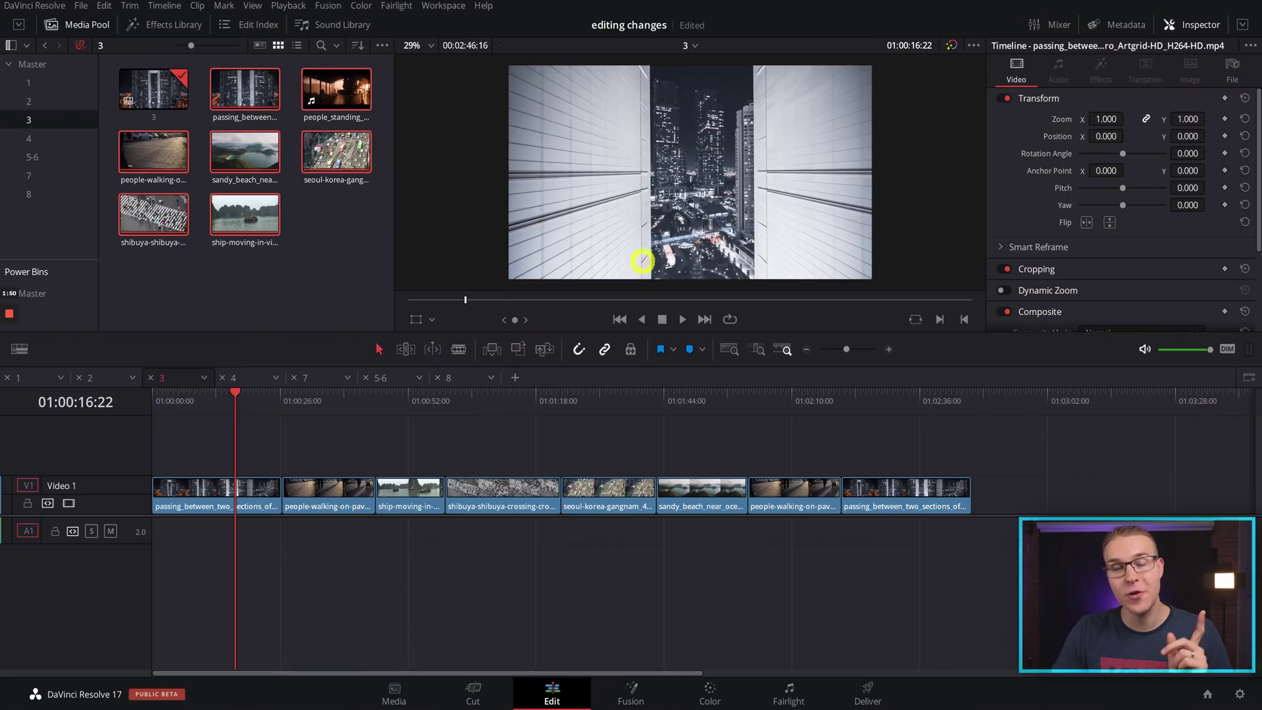
# In Project Settings, set the proxy media format to DNxHR LB and save
pyautogui.click(1239, 693)
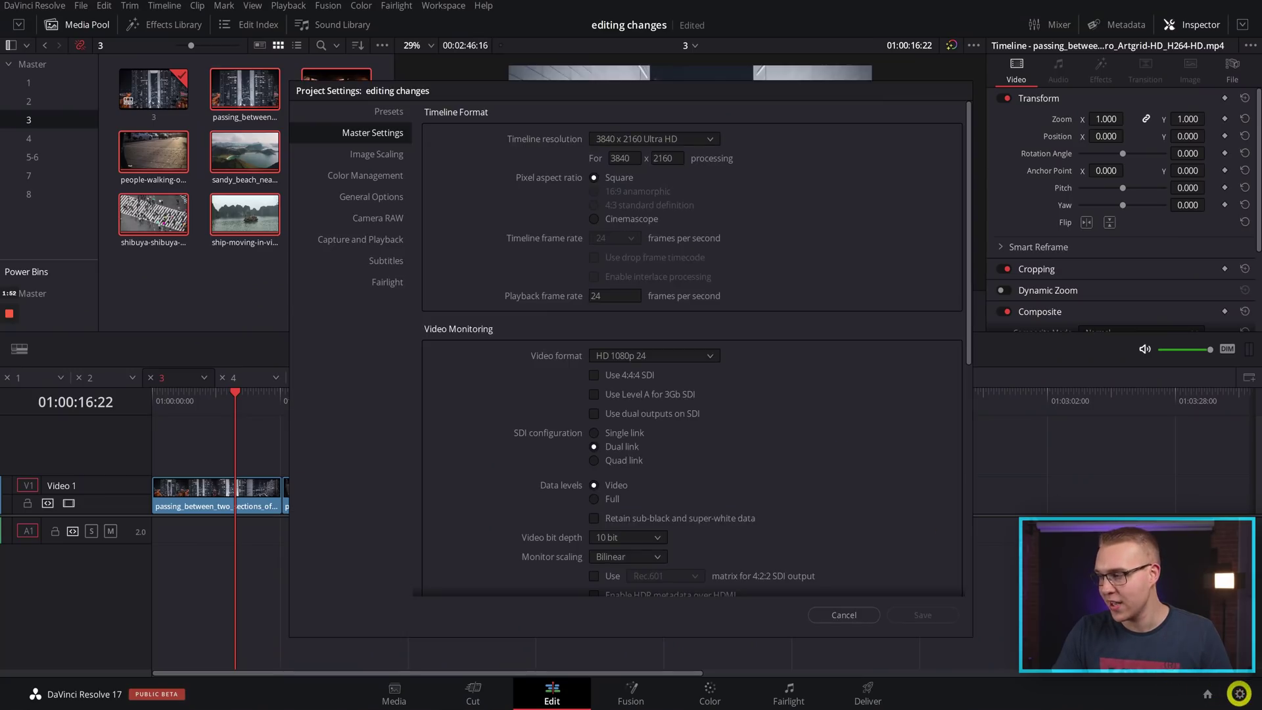
pyautogui.scroll(-5, 690, 395)
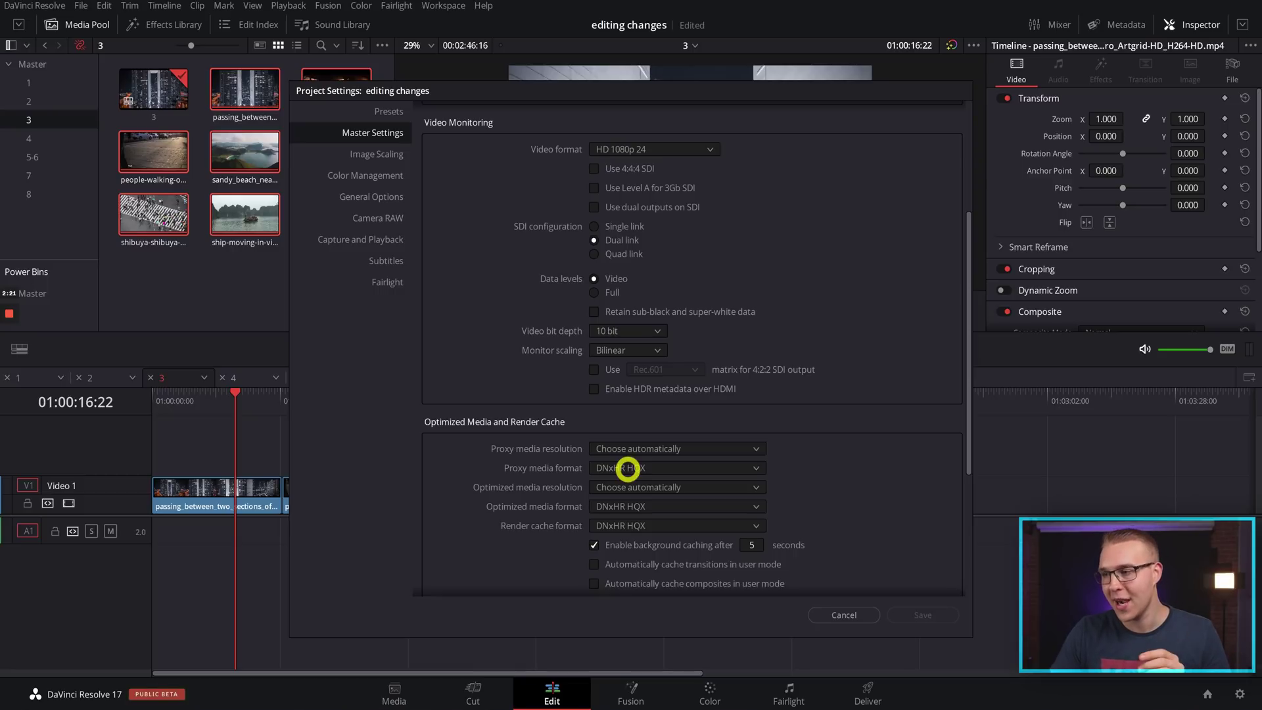
pyautogui.click(628, 469)
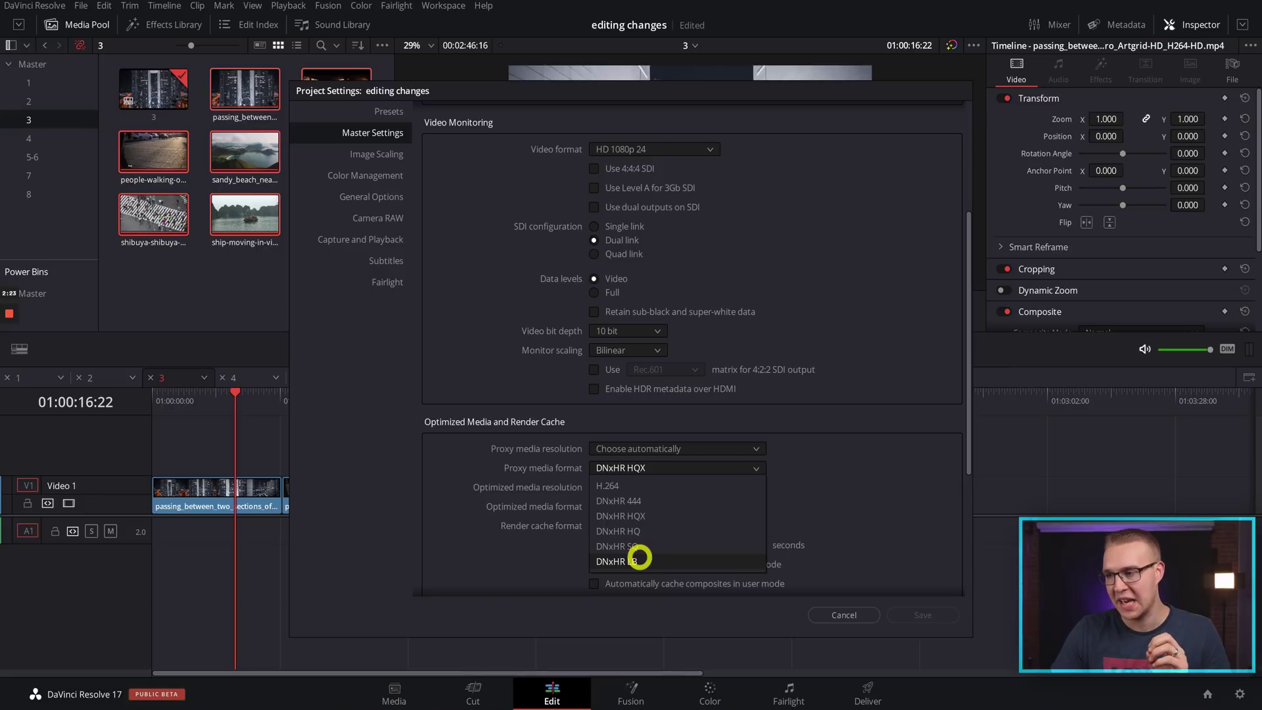
pyautogui.click(638, 559)
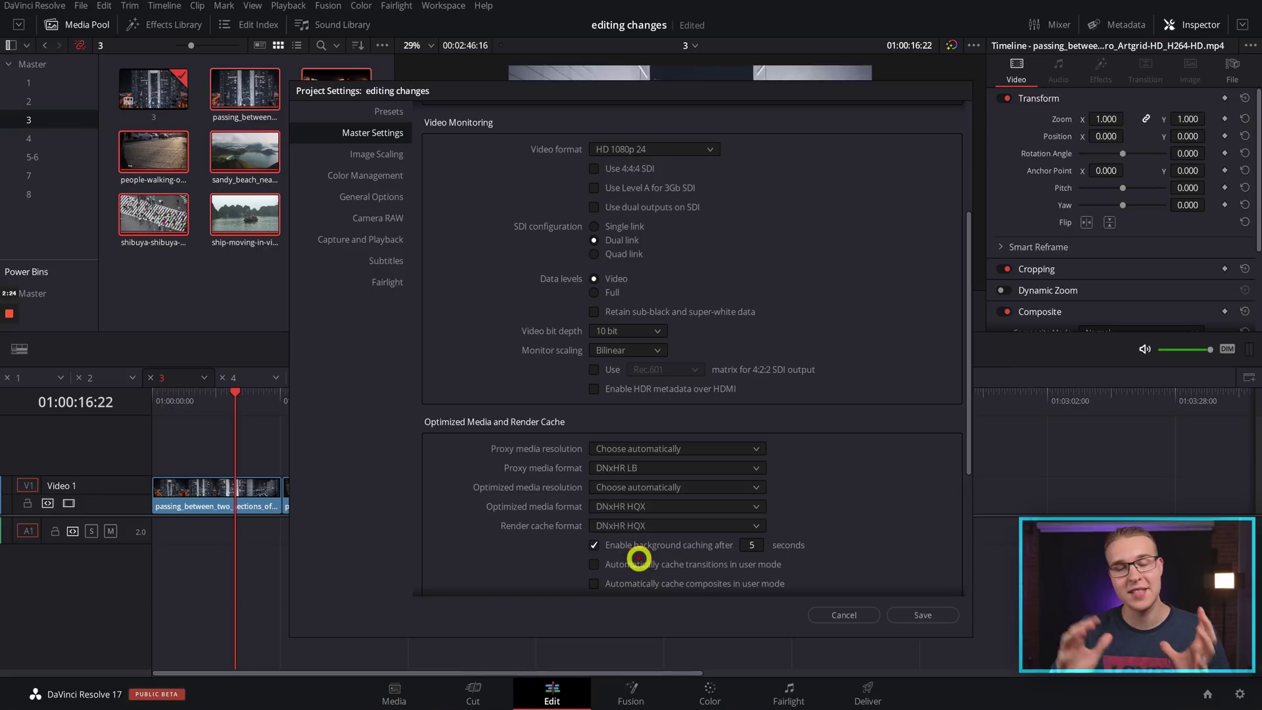
pyautogui.click(913, 614)
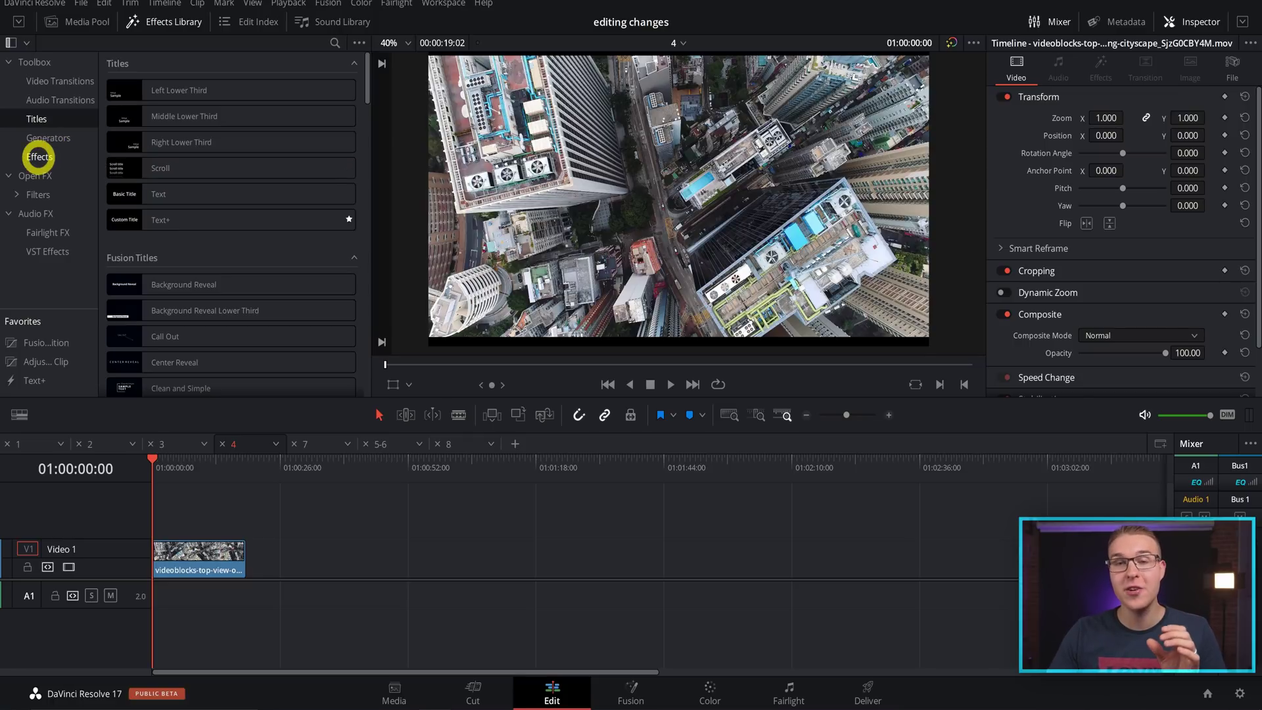
# Apply the Colored Border Fusion effect to the aerial city clip on Video 1
pyautogui.click(41, 159)
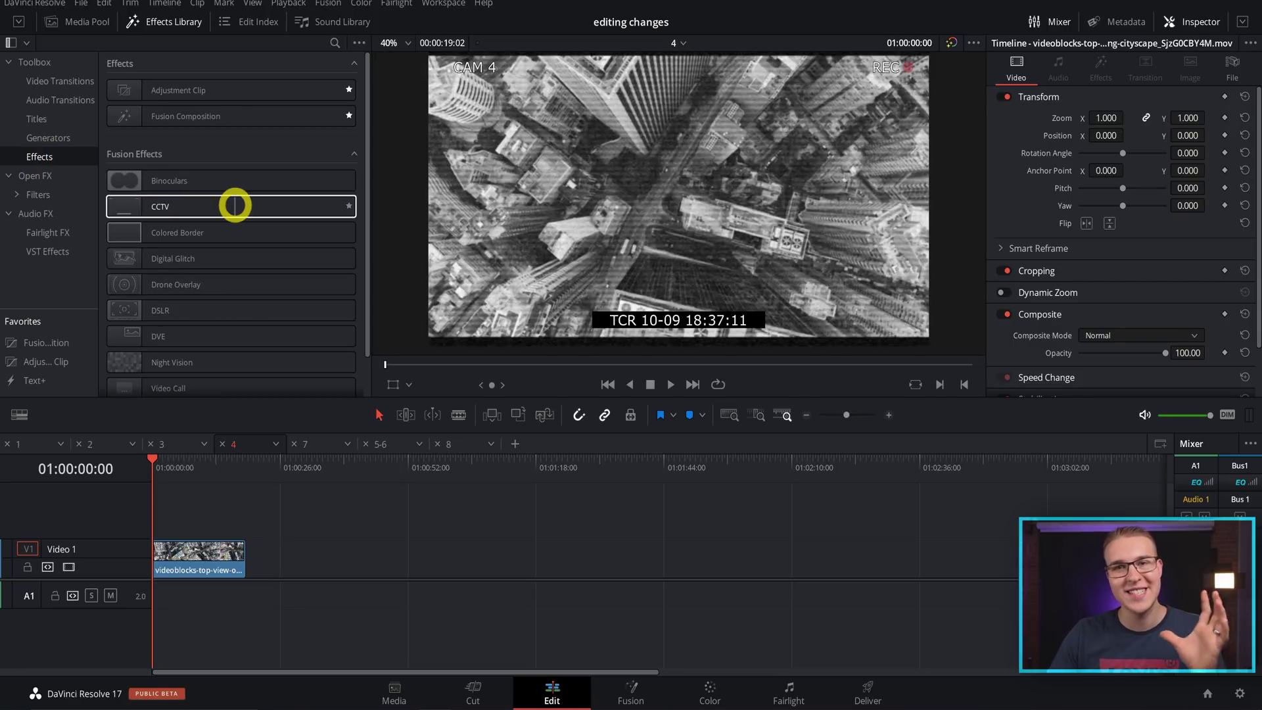
pyautogui.click(234, 234)
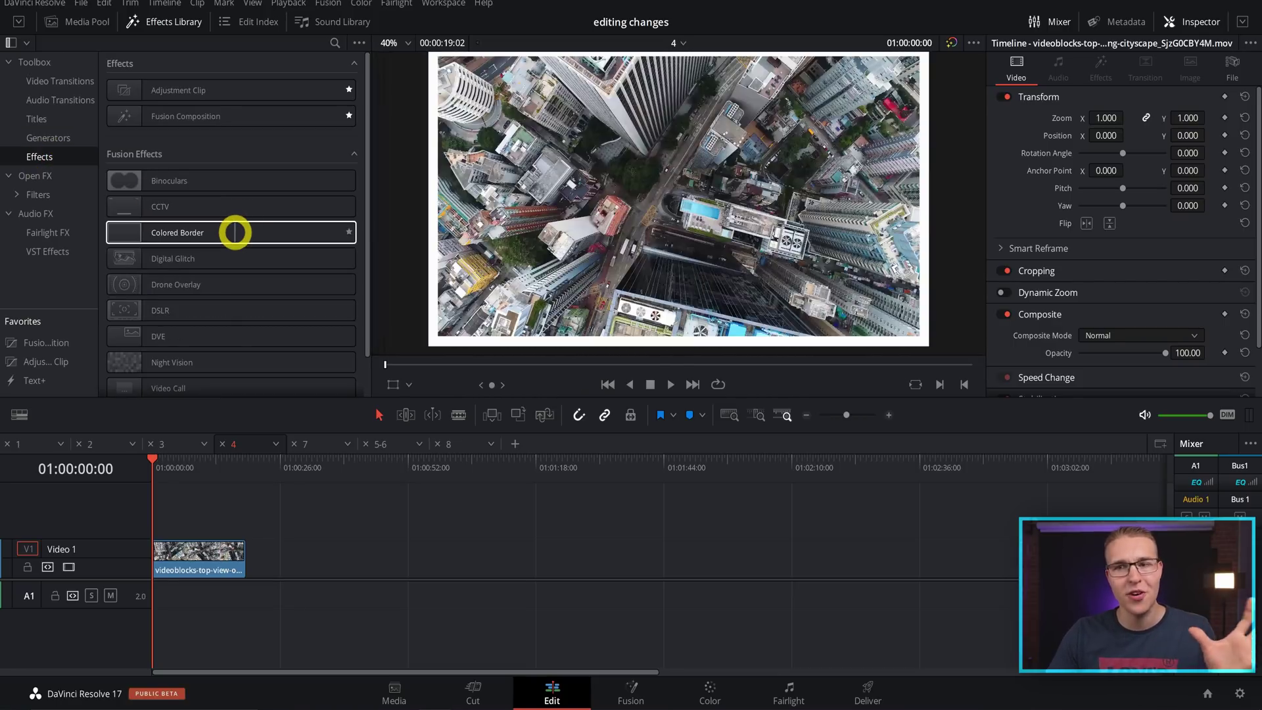
pyautogui.moveTo(197, 240); pyautogui.dragTo(189, 572)
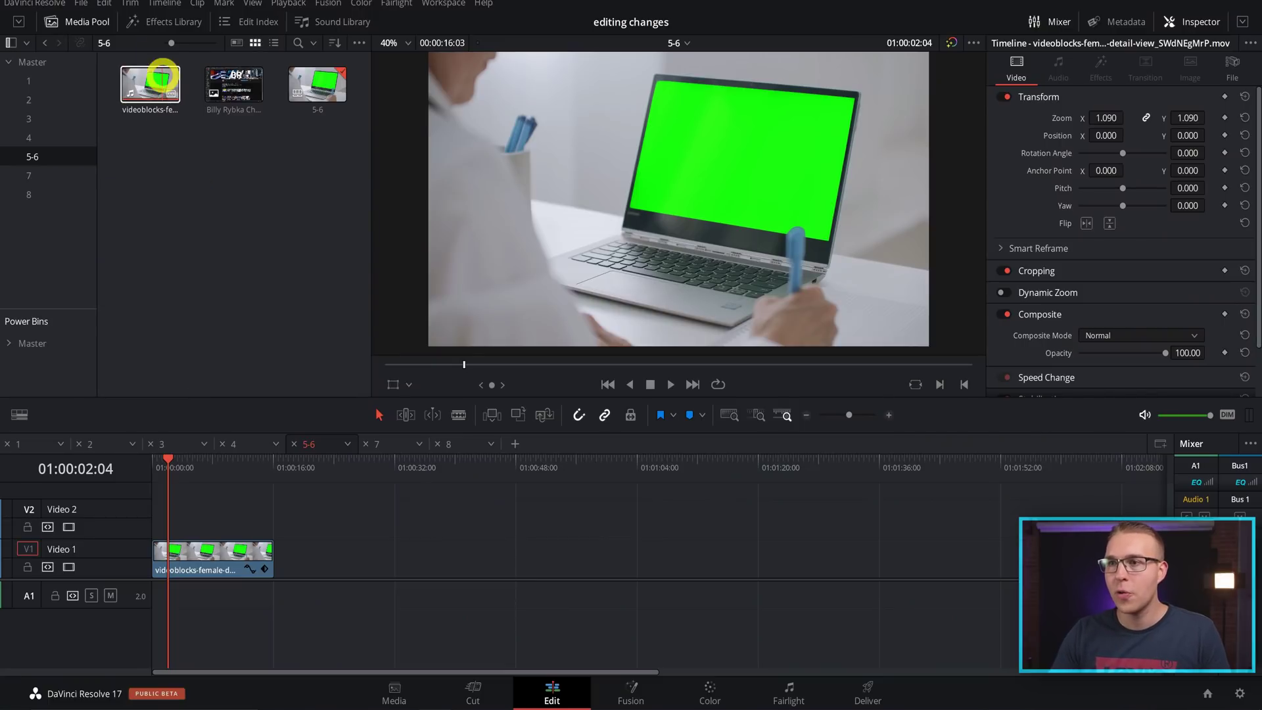
# Apply the Open FX 3D Keyer to the green-screen laptop clip
pyautogui.click(163, 23)
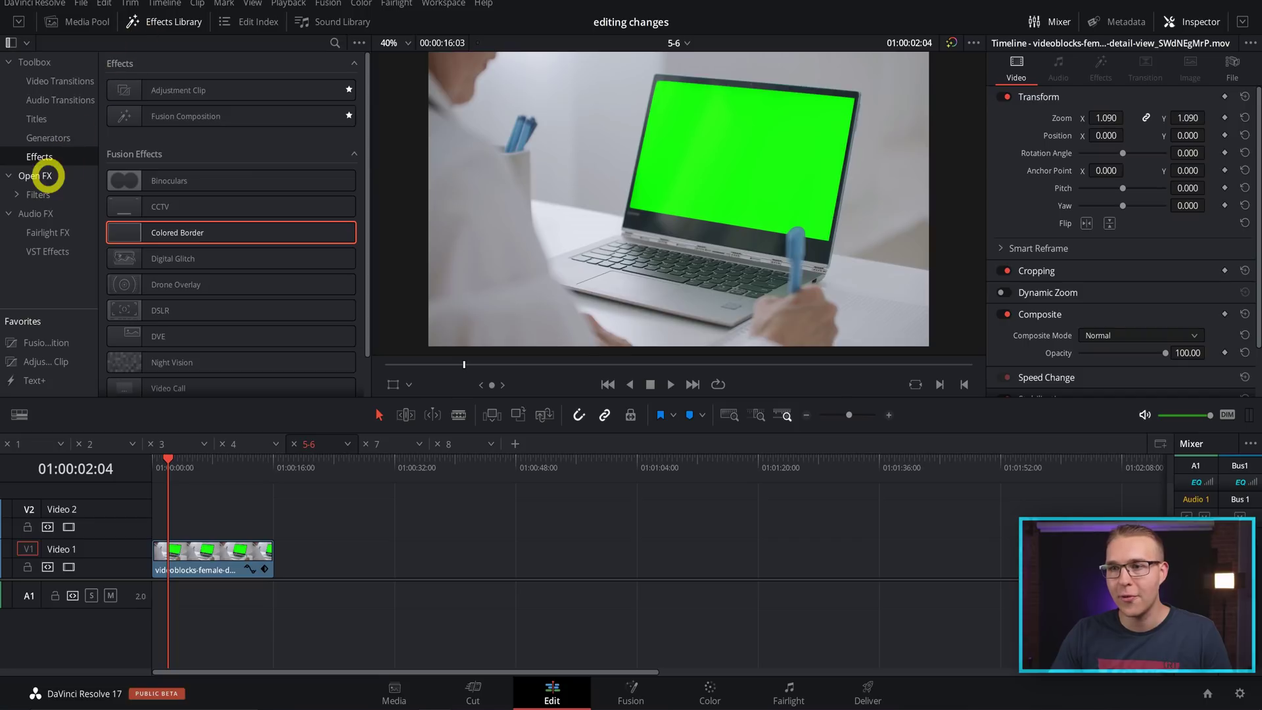
pyautogui.click(46, 175)
pyautogui.scroll(-6, 239, 198)
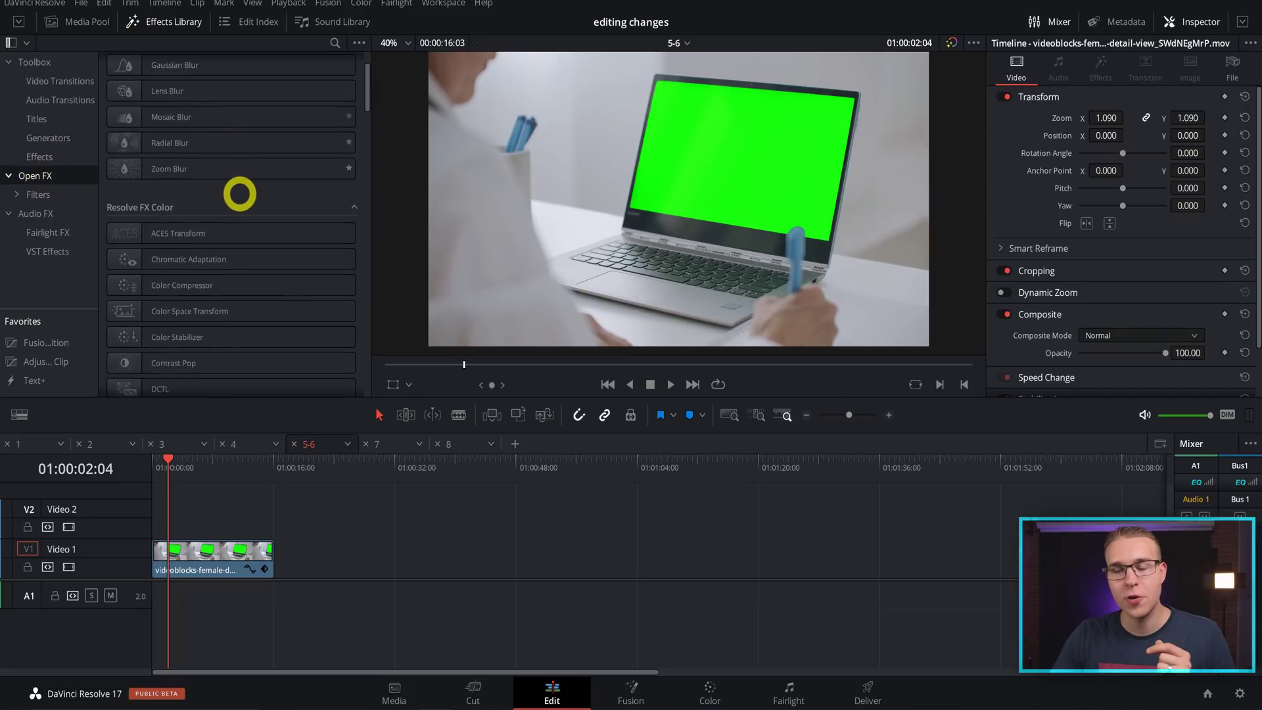
pyautogui.scroll(-4, 238, 219)
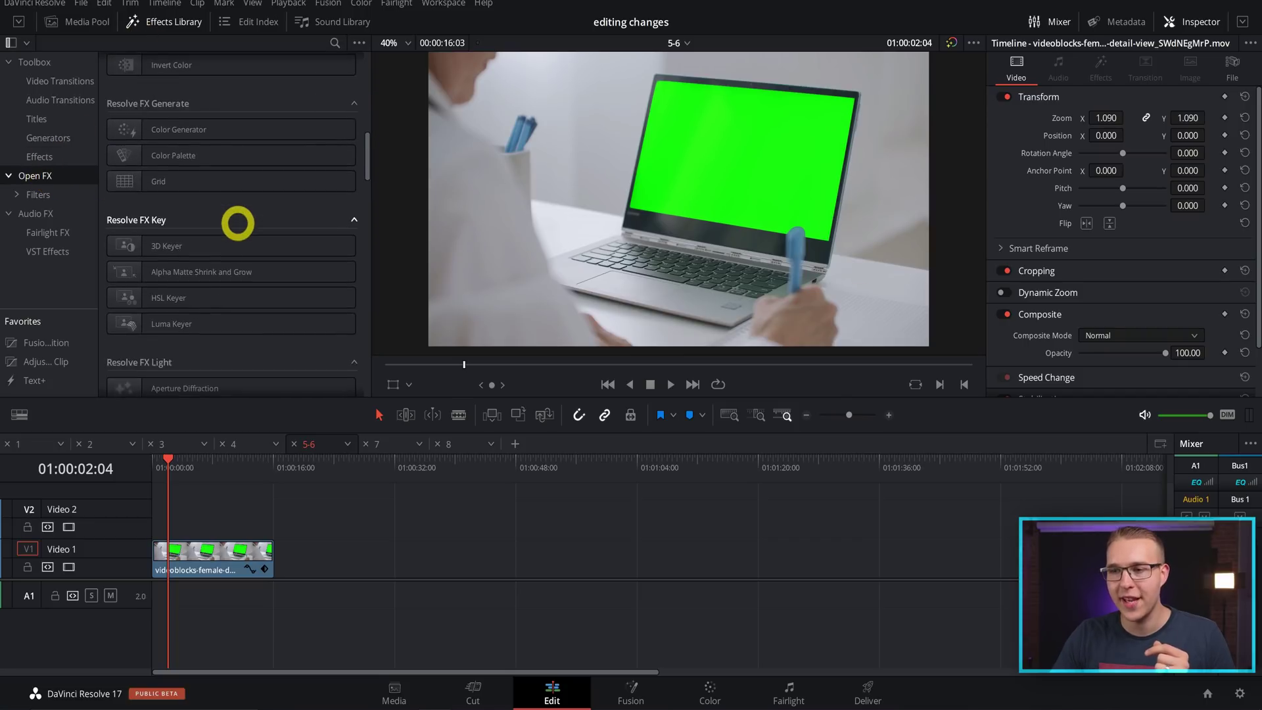
pyautogui.click(169, 245)
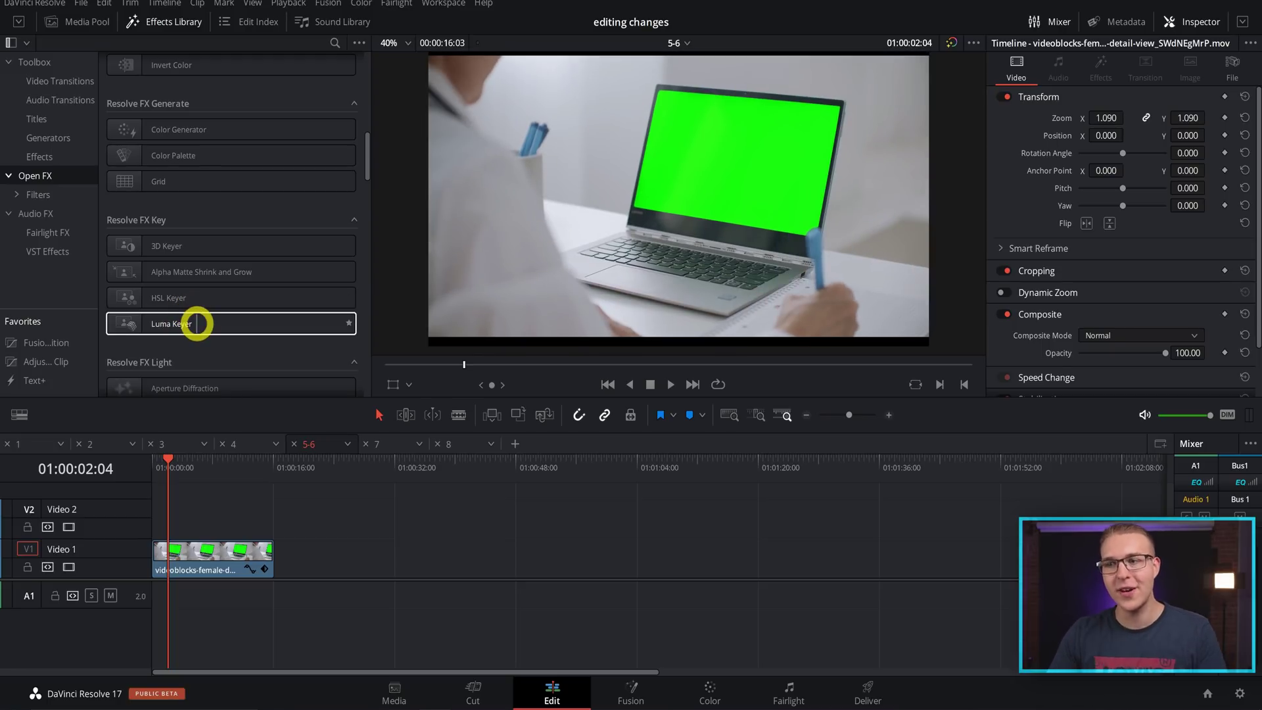
pyautogui.click(184, 245)
pyautogui.moveTo(185, 246); pyautogui.dragTo(194, 564)
pyautogui.press('Home')
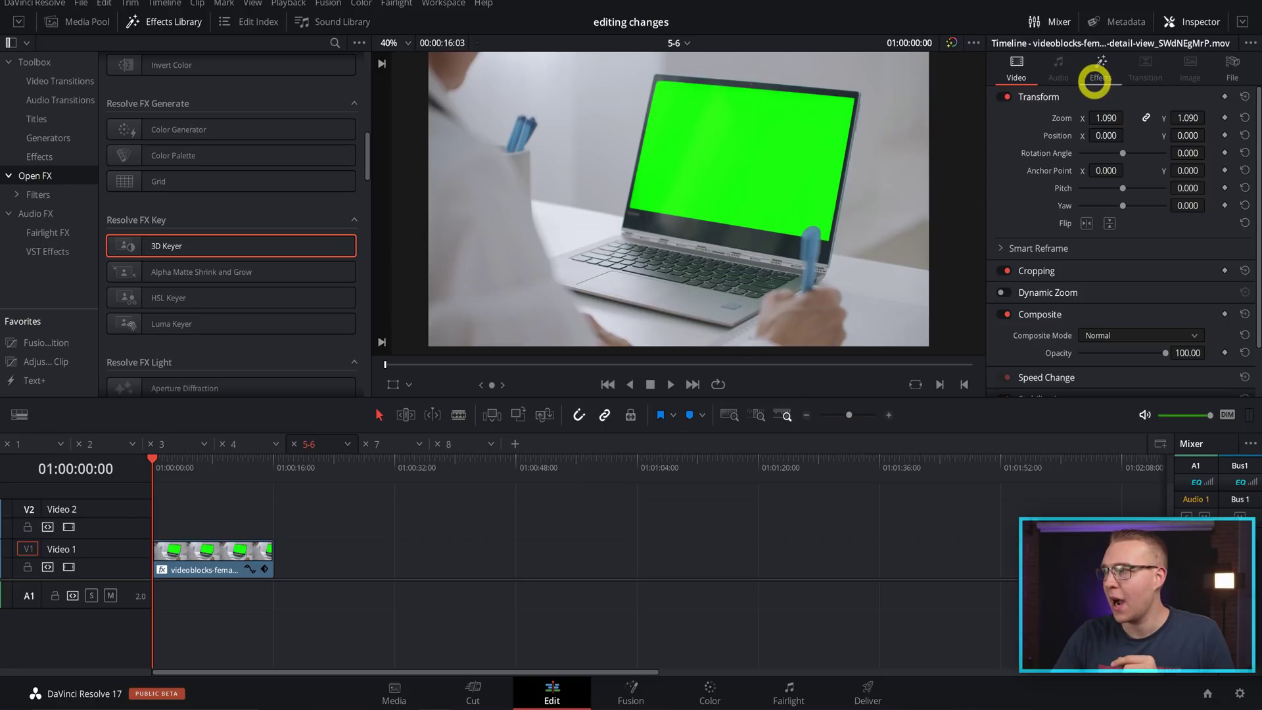
# With Open FX Overlay showing, sample the green screen using the 3D Keyer picker, then save
pyautogui.click(1097, 75)
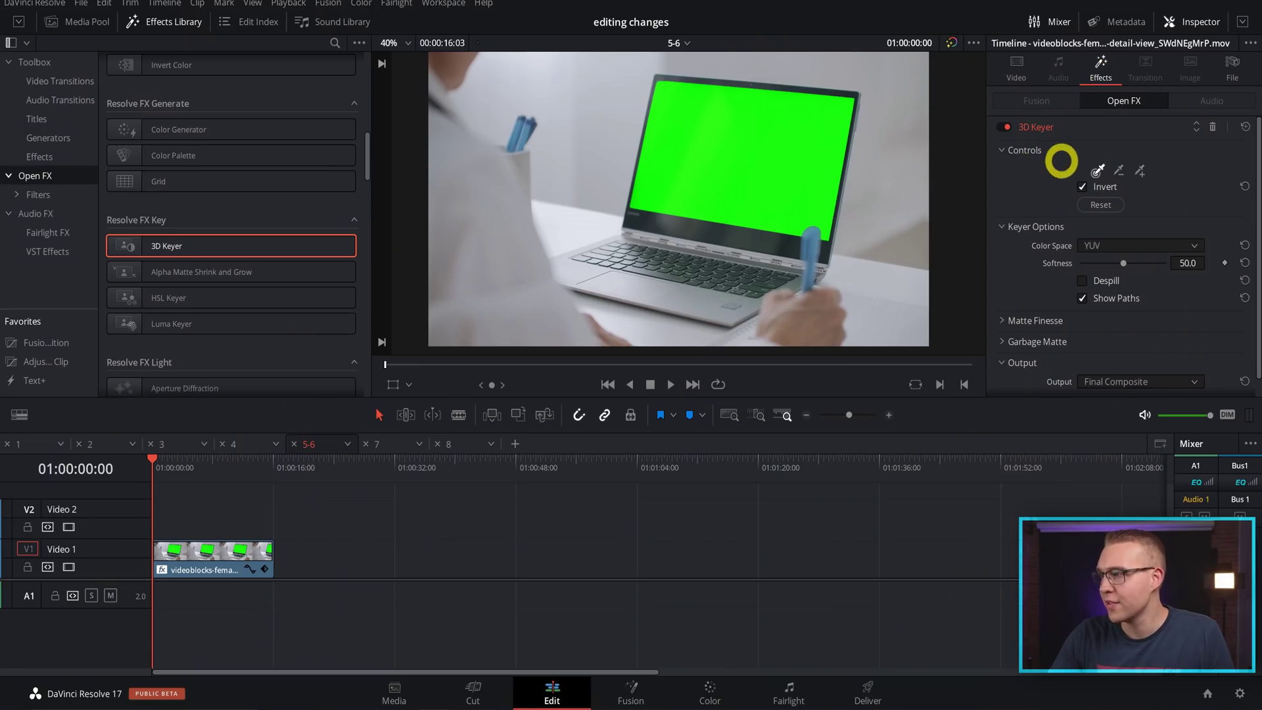
pyautogui.click(1097, 171)
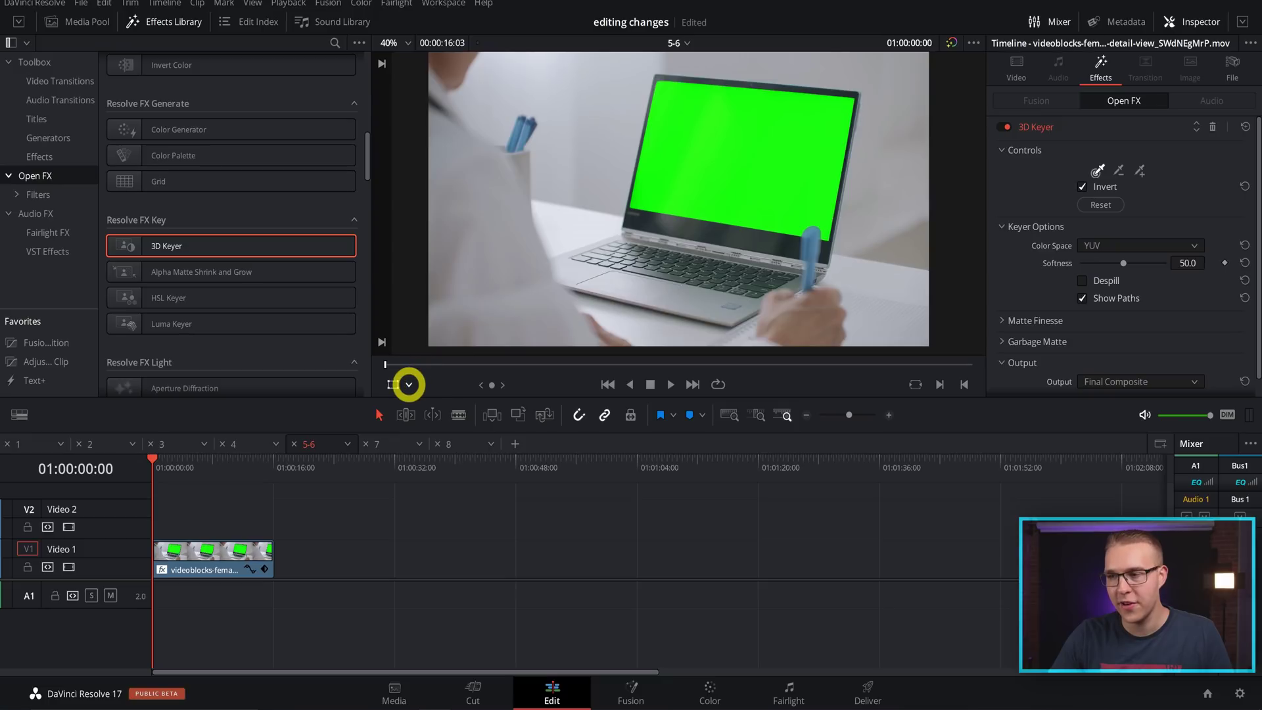
pyautogui.click(409, 384)
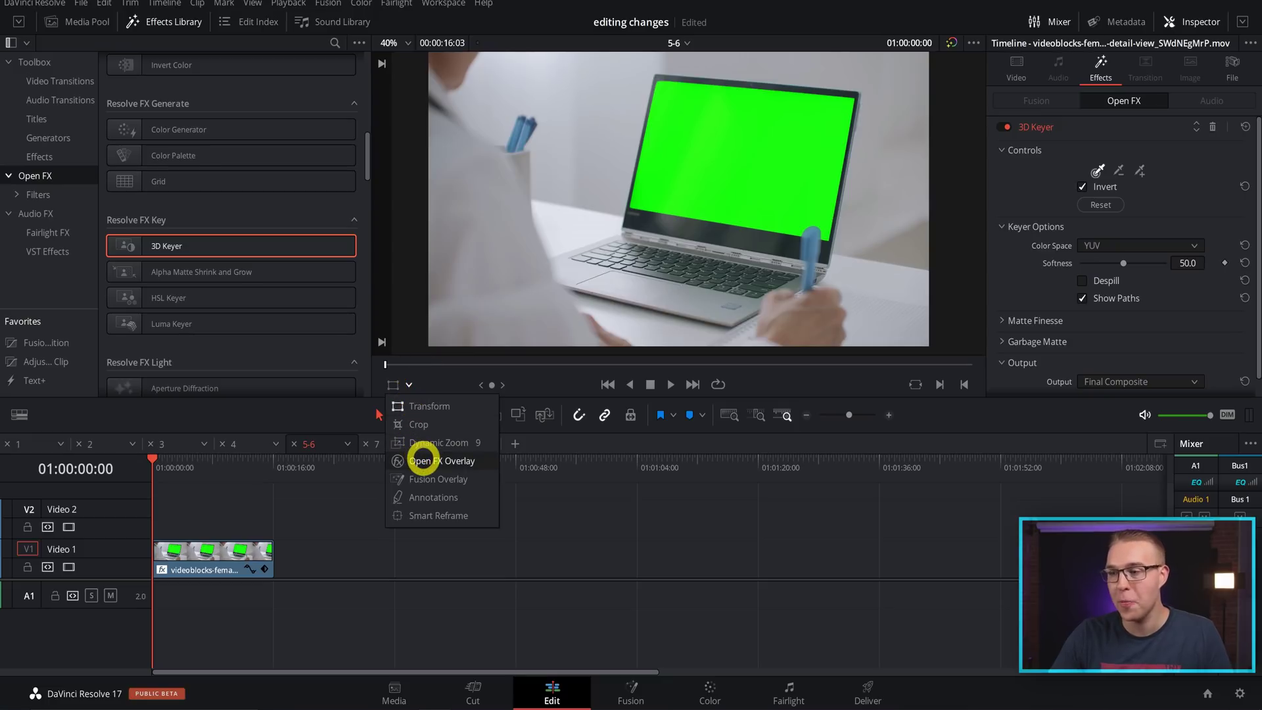
pyautogui.click(423, 461)
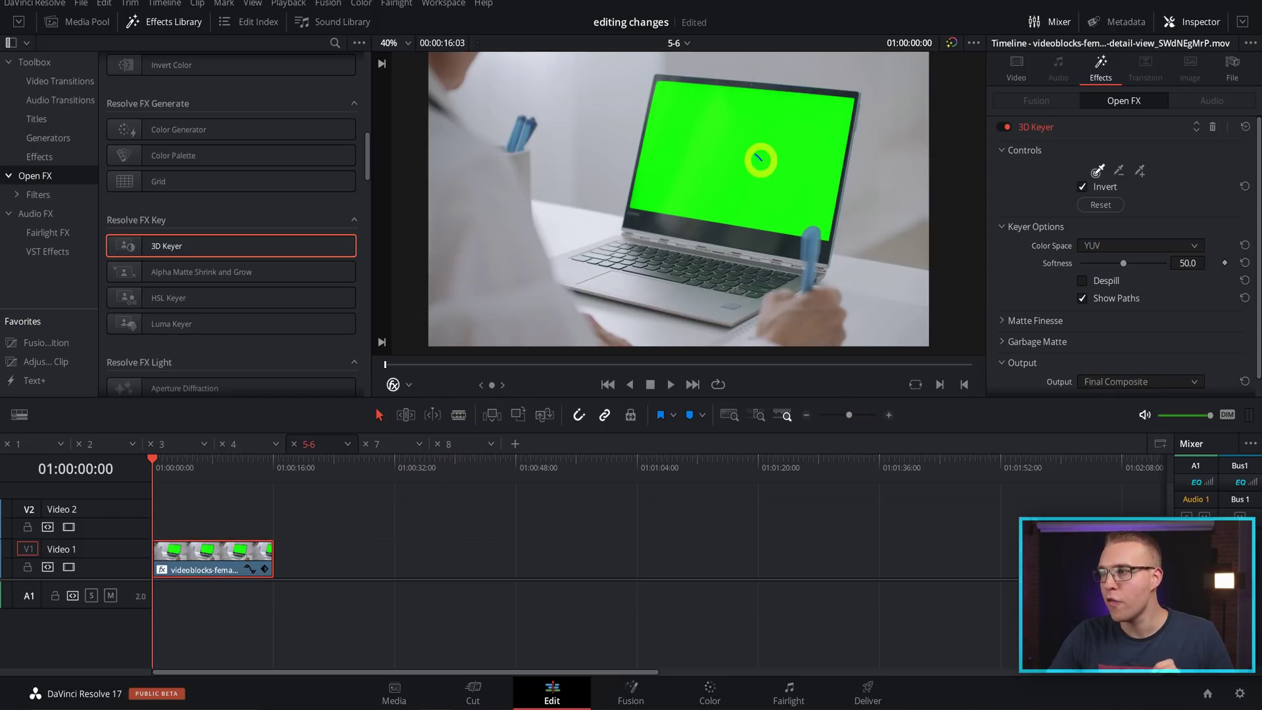
pyautogui.moveTo(778, 148); pyautogui.dragTo(732, 148)
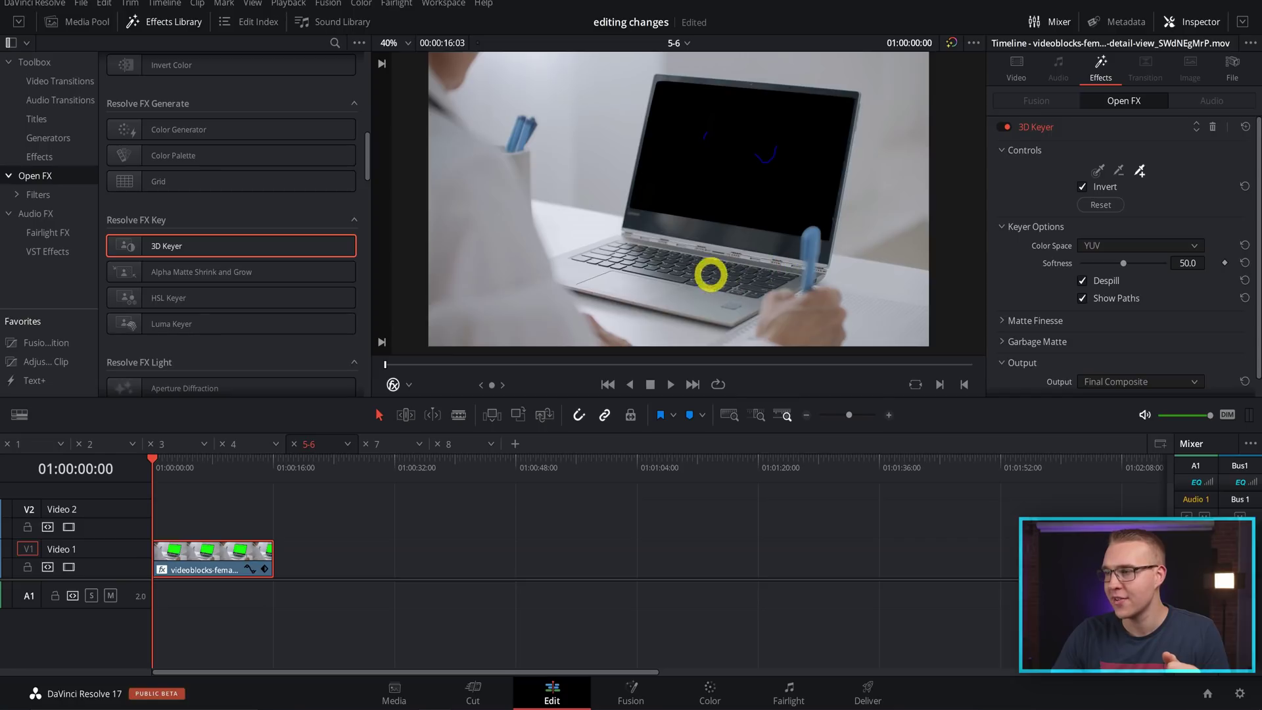
pyautogui.hotkey('ctrl', 's')
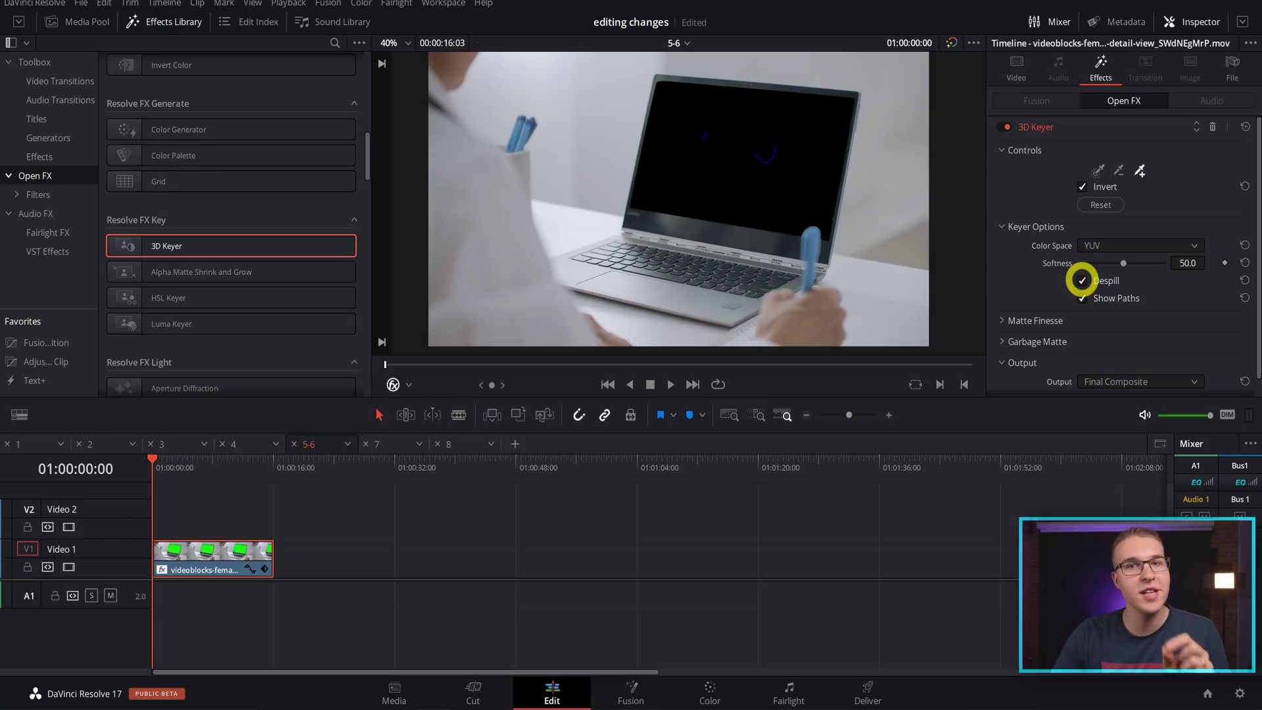
pyautogui.hotkey('ctrl', 's')
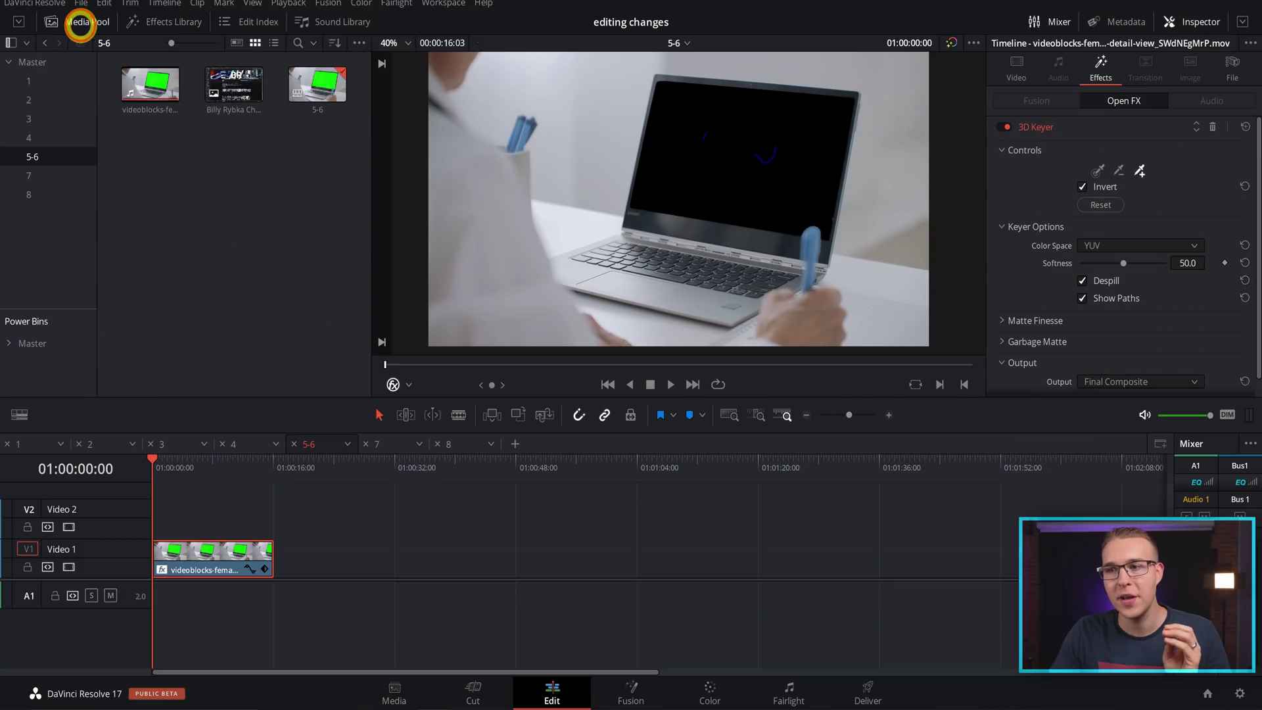
# Place the channel screenshot on Video 2 and apply the Transform effect found via 'tran'
pyautogui.moveTo(211, 99); pyautogui.dragTo(152, 514)
pyautogui.click(191, 566)
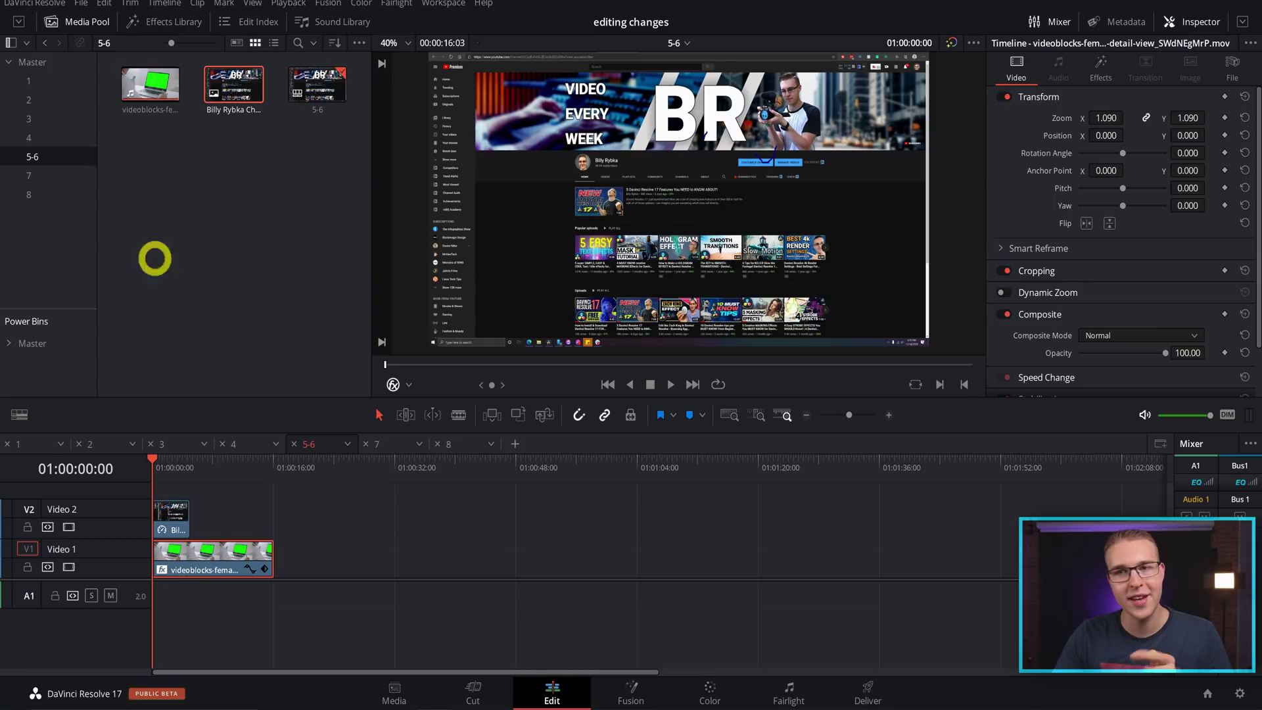
pyautogui.click(168, 22)
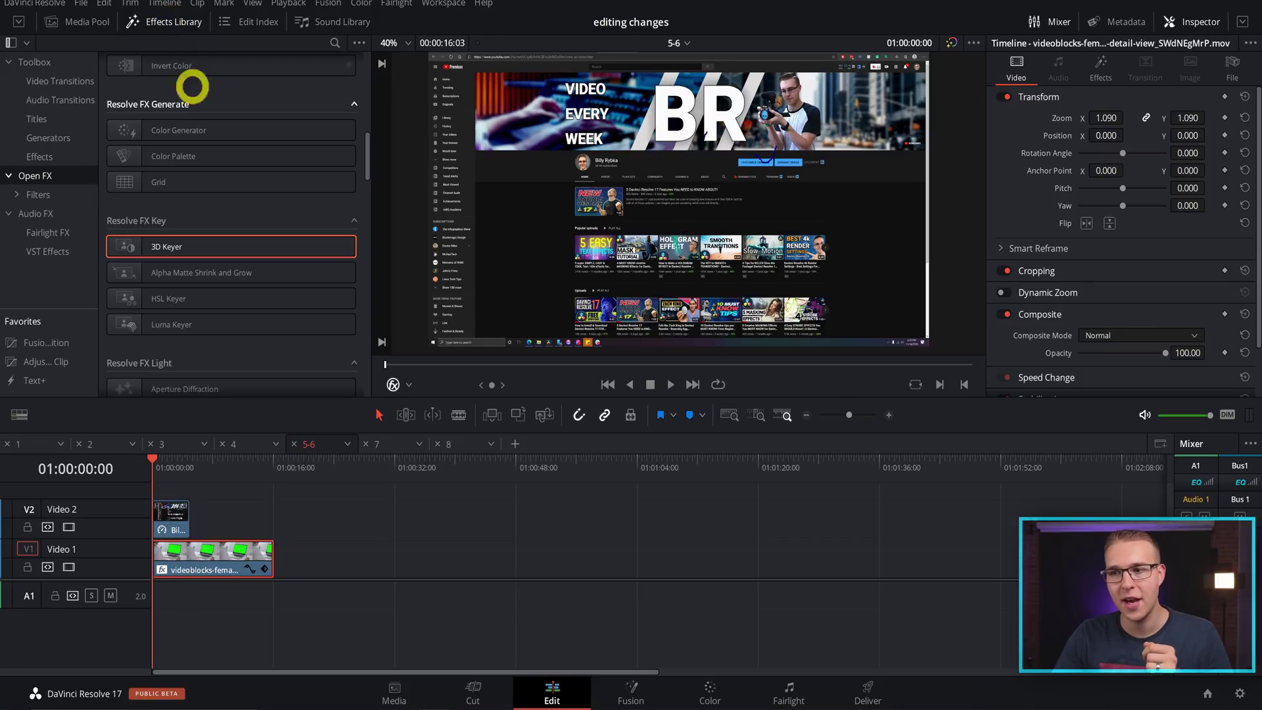
pyautogui.click(335, 43)
pyautogui.write('tran')
pyautogui.moveTo(211, 211); pyautogui.dragTo(175, 523)
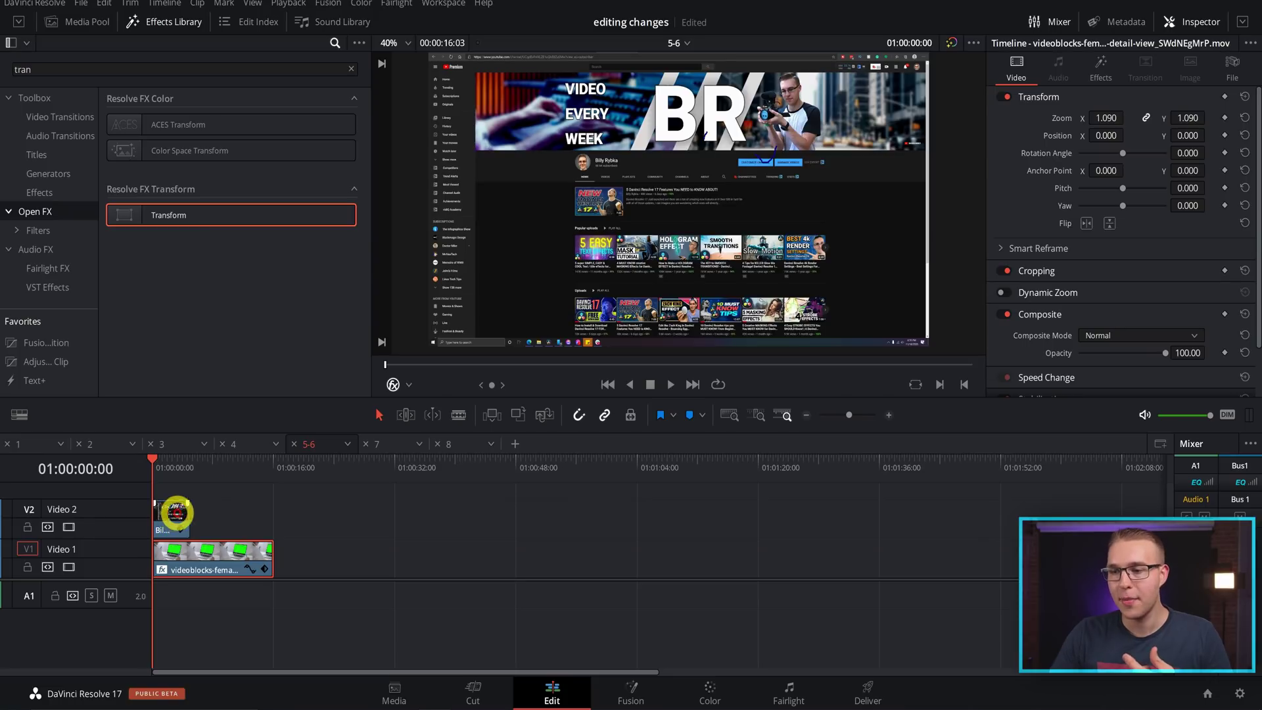
pyautogui.click(176, 513)
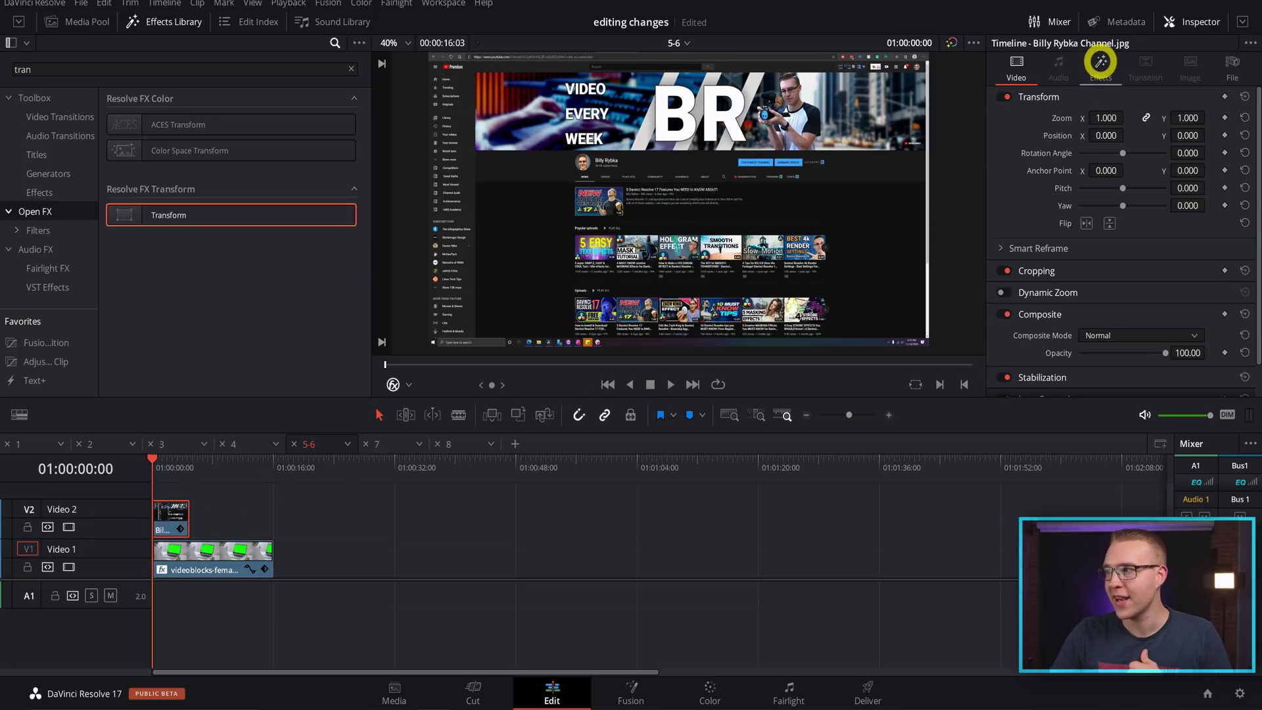
# Switch the screenshot's Transform control mode to Interactive - Pins
pyautogui.click(1101, 62)
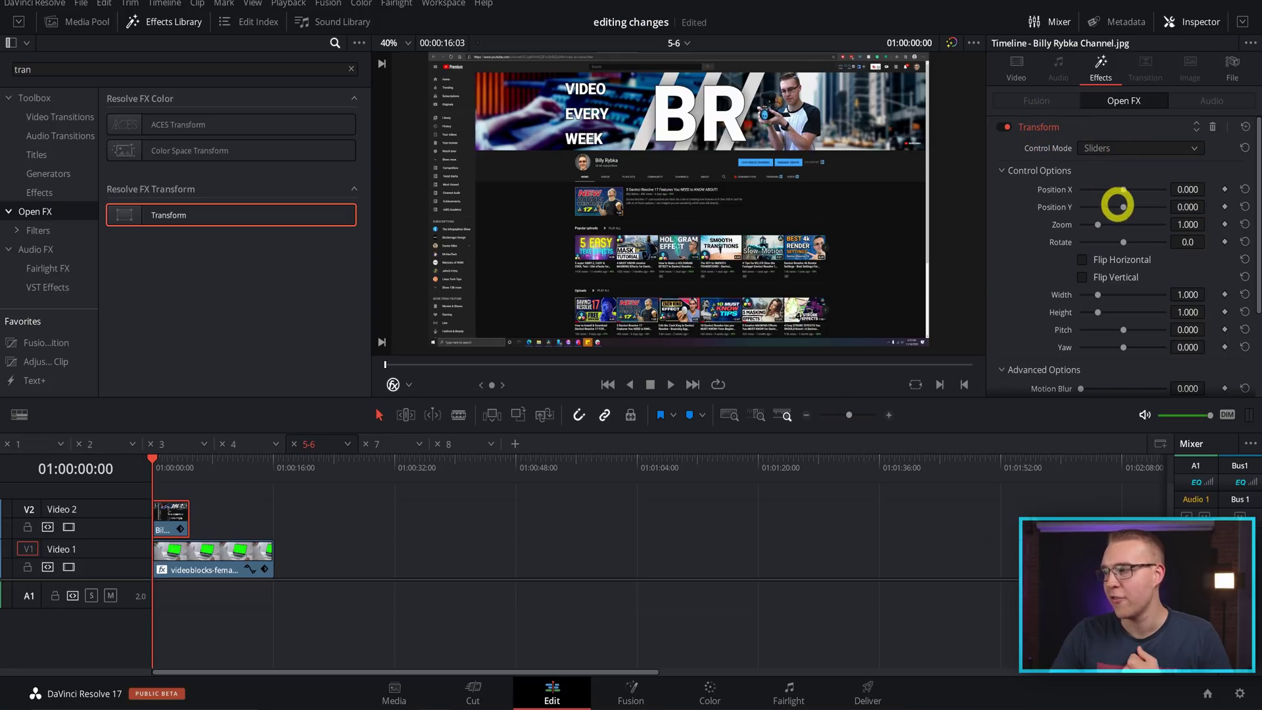
pyautogui.scroll(-3, 1113, 290)
pyautogui.scroll(3, 1113, 316)
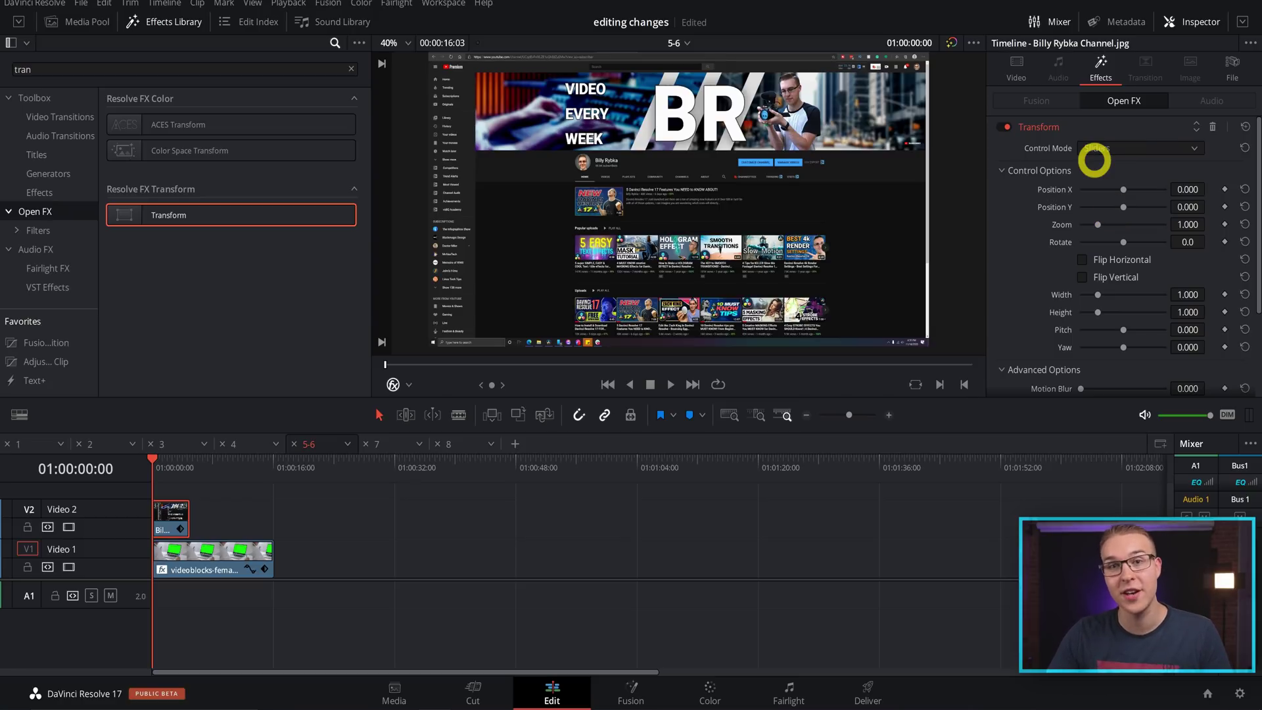
pyautogui.click(1103, 149)
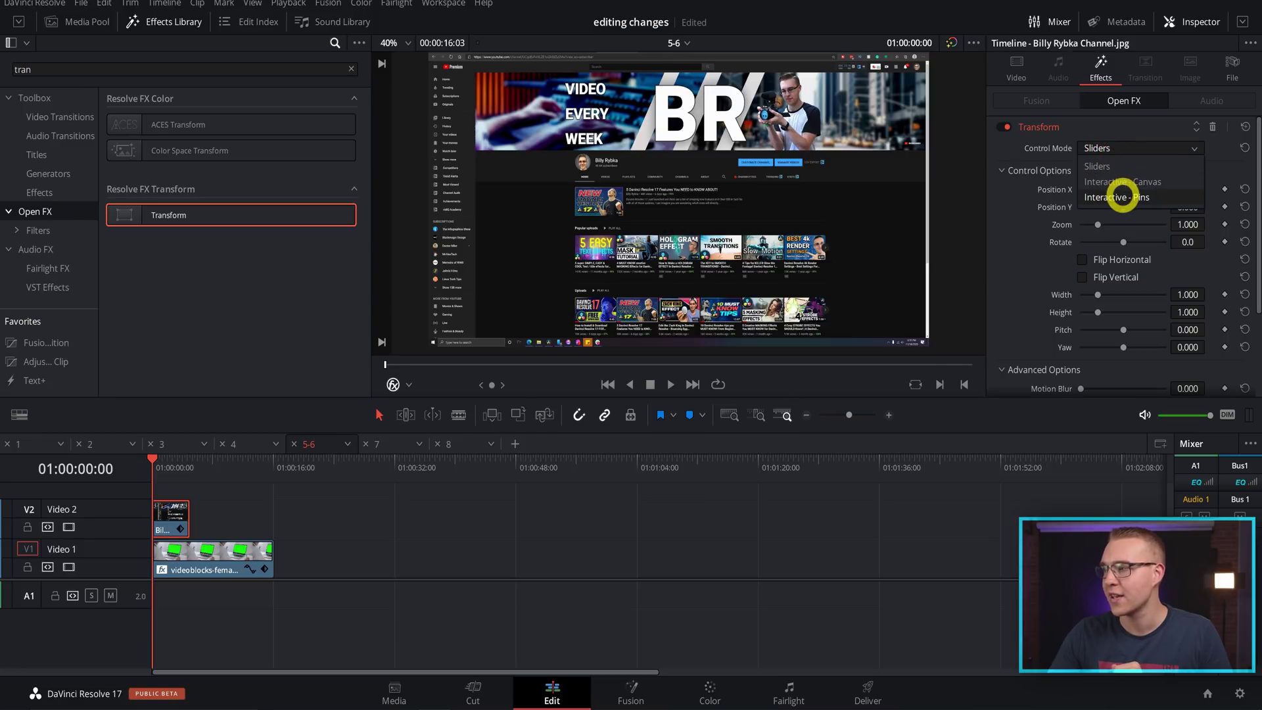
pyautogui.click(1121, 198)
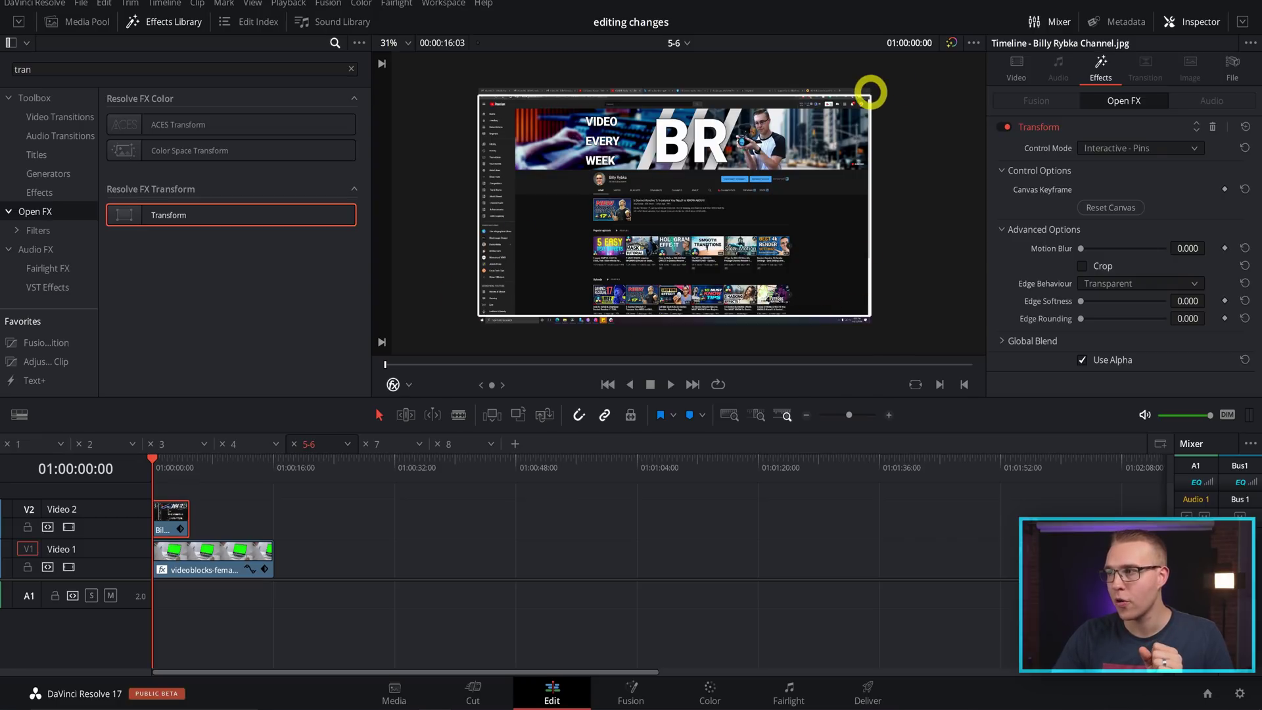
# Drag the top-right, bottom-right and bottom-left pins onto the laptop screen's corners
pyautogui.moveTo(870, 97); pyautogui.dragTo(812, 131)
pyautogui.moveTo(811, 347); pyautogui.dragTo(791, 239)
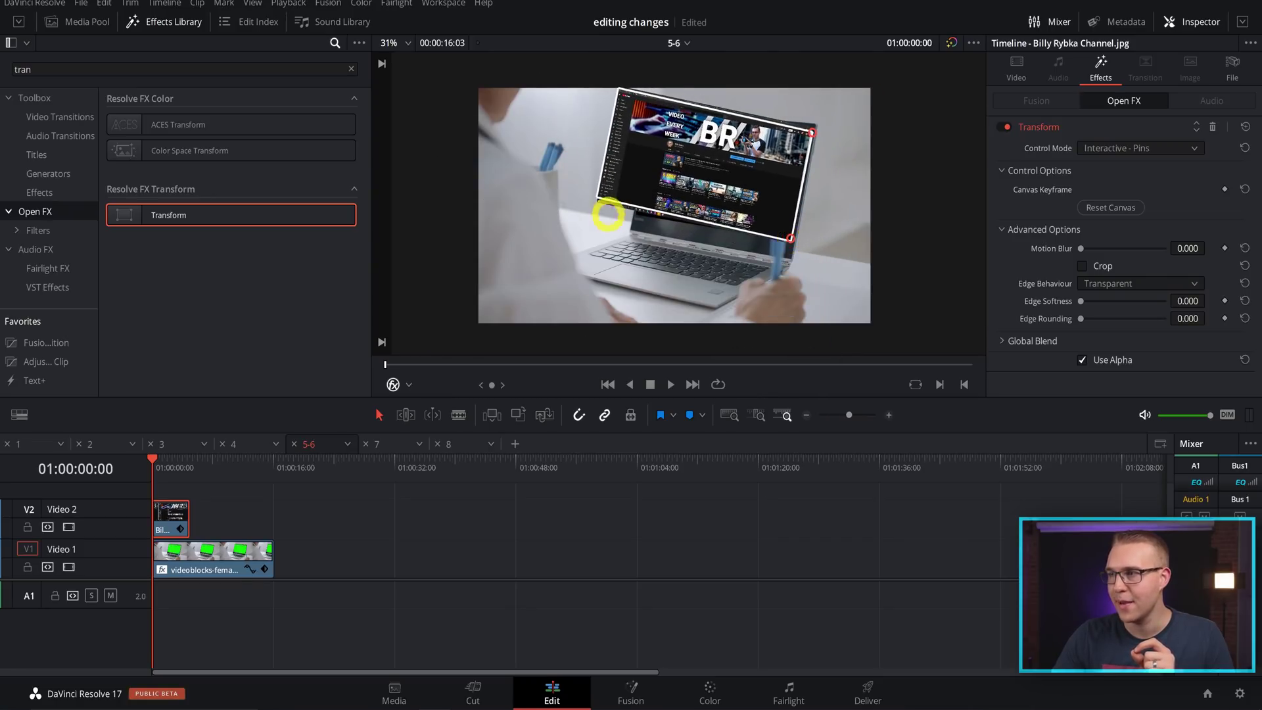
pyautogui.moveTo(600, 198); pyautogui.dragTo(637, 214)
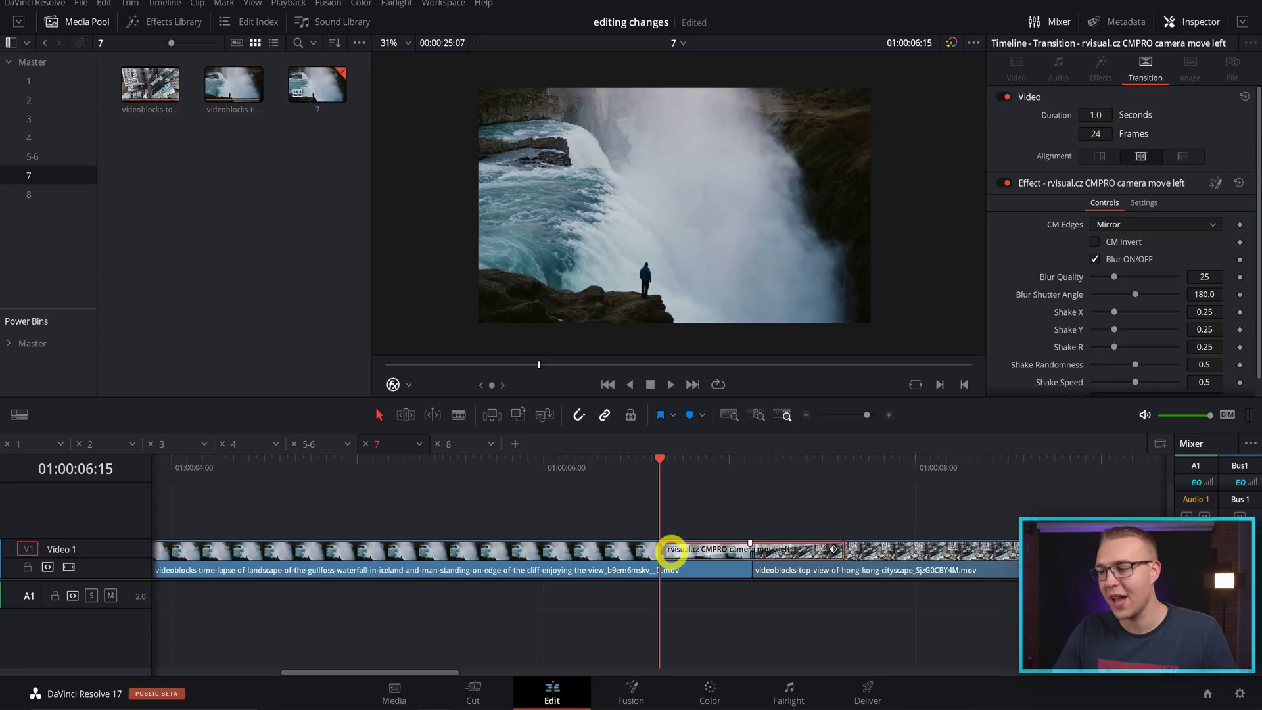
# Blade the Hong Kong clip just after the transition
pyautogui.press('Left')
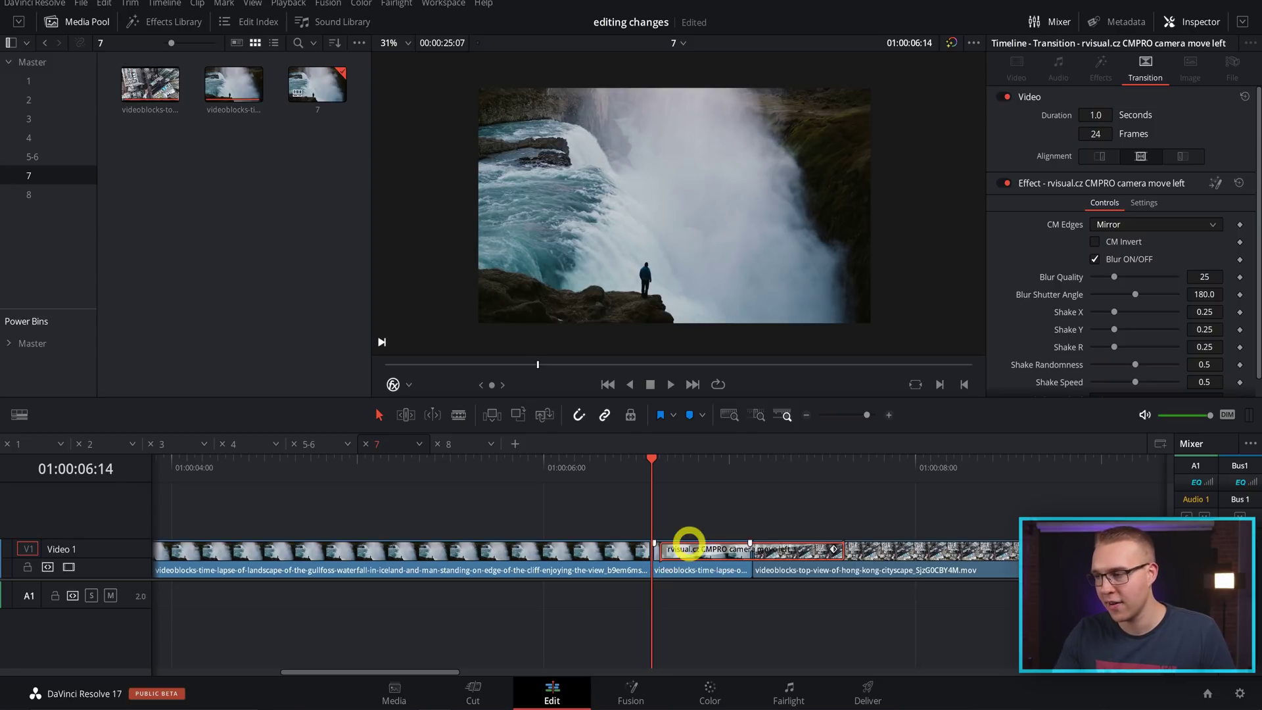
pyautogui.click(846, 461)
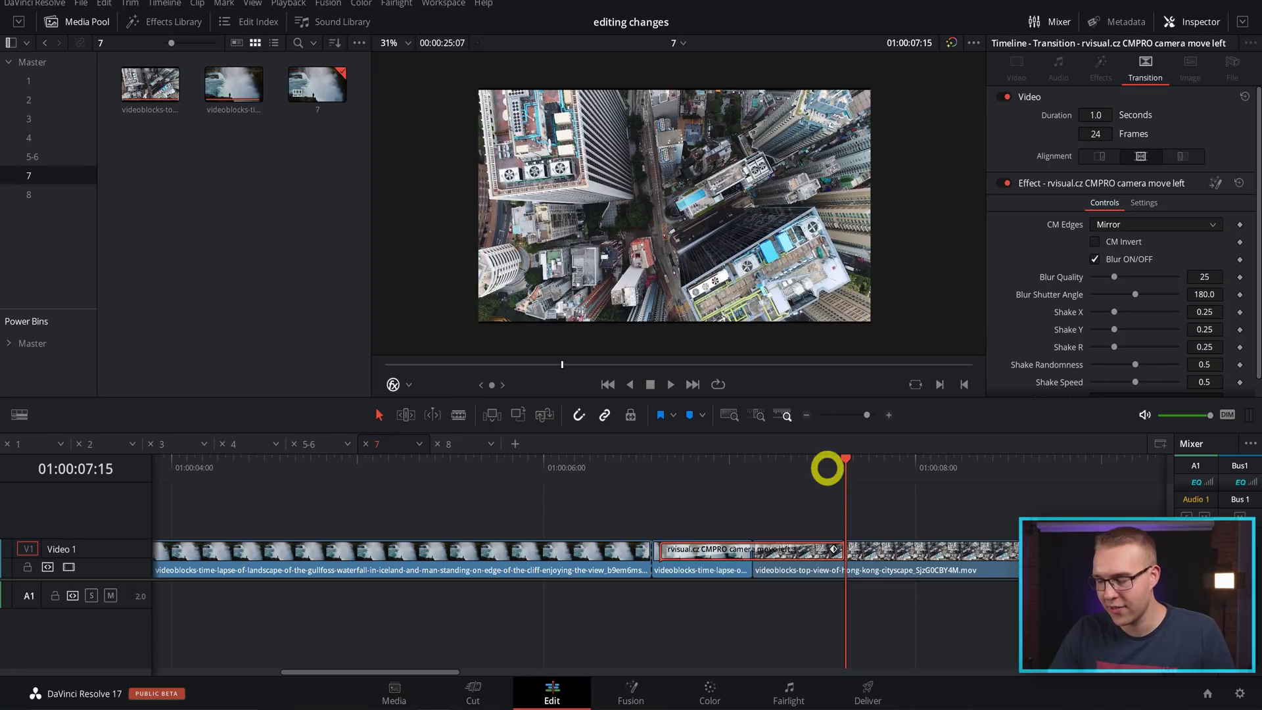
pyautogui.press('Right')
pyautogui.hotkey('ctrl', 'b')
# Select the clip pieces around the transition and create Compound Clip 1 from them
pyautogui.click(925, 513)
pyautogui.click(783, 569)
pyautogui.rightClick(783, 569)
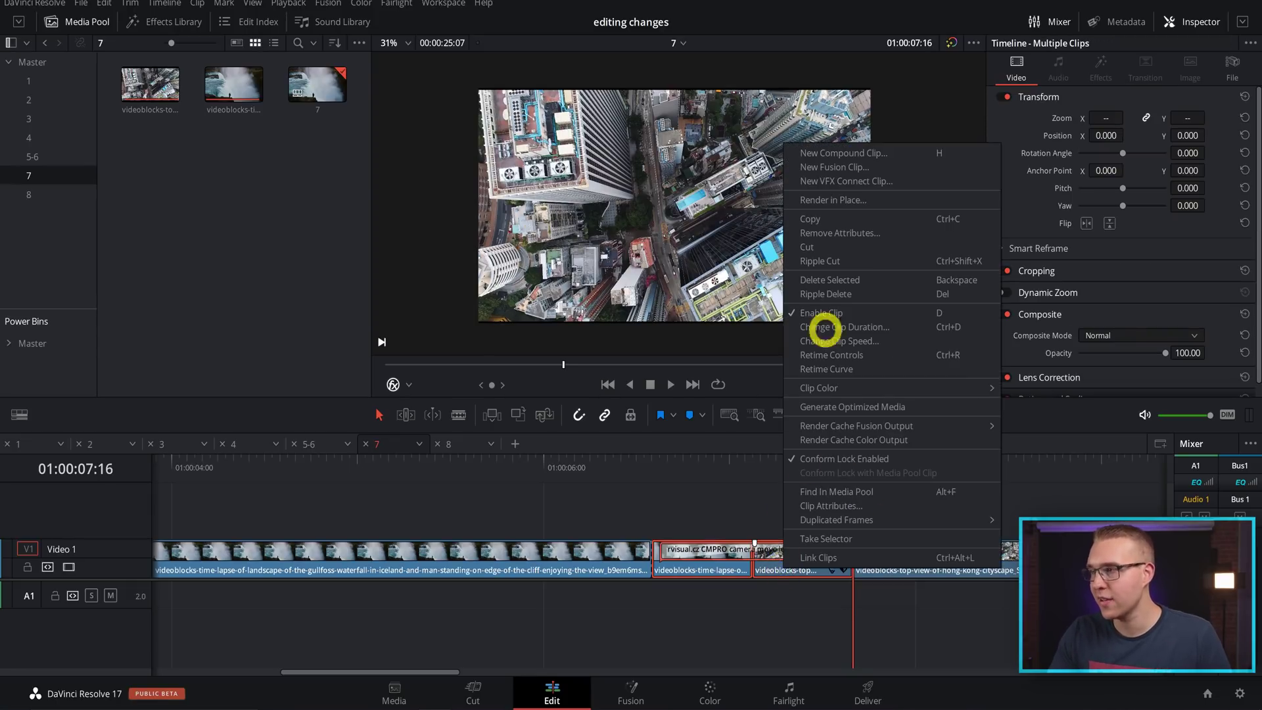
pyautogui.click(864, 152)
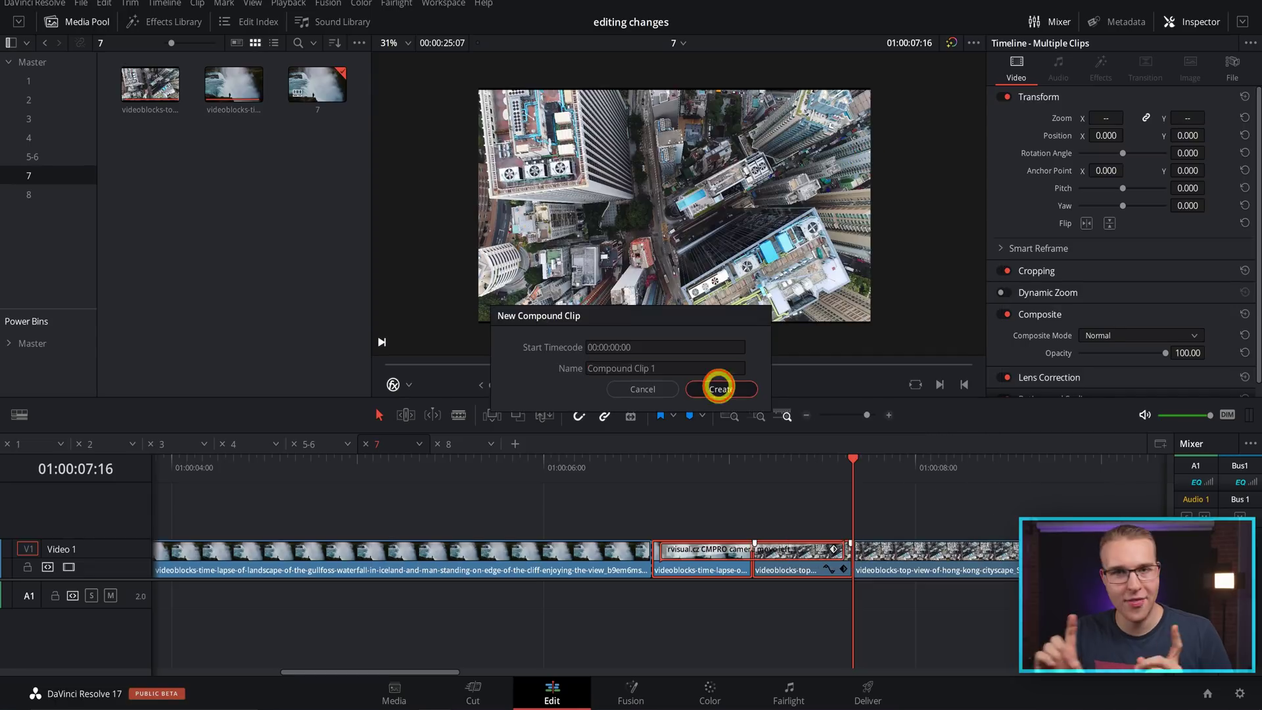
pyautogui.click(719, 385)
pyautogui.click(708, 463)
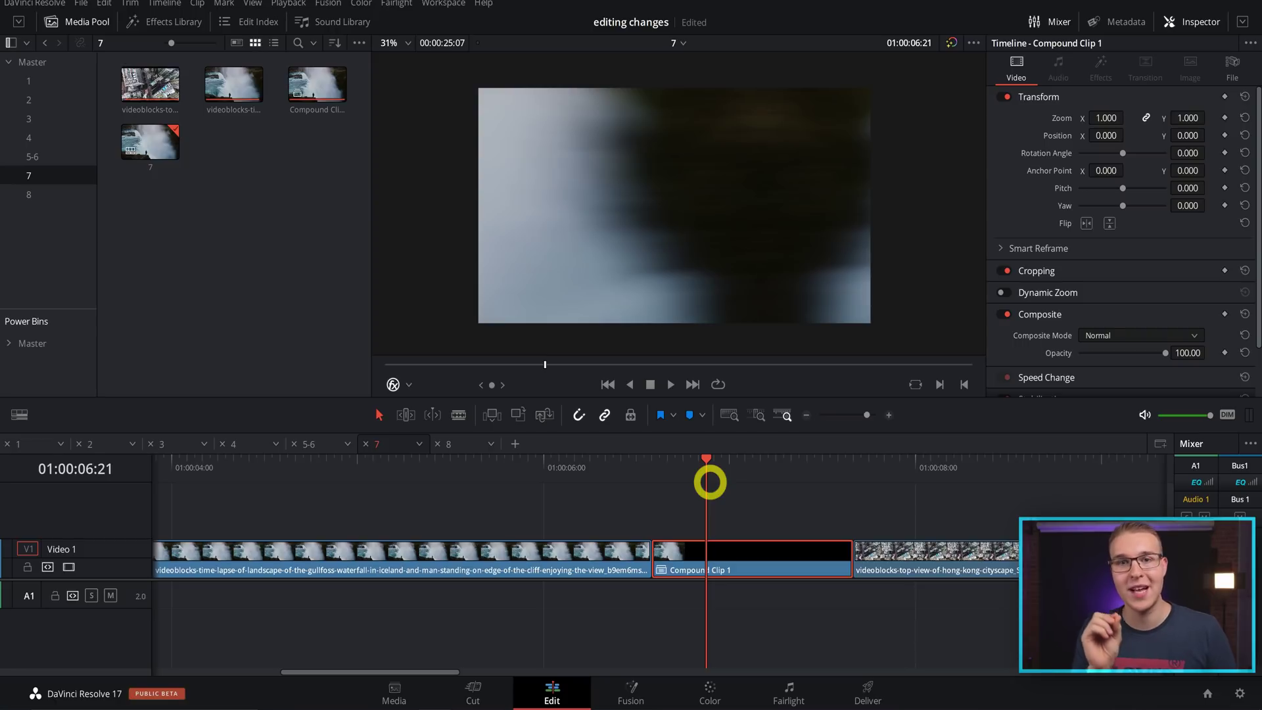
# Set up Render in Place for Compound Clip 1 with DNxHR codec, type DNxHR LB
pyautogui.rightClick(743, 552)
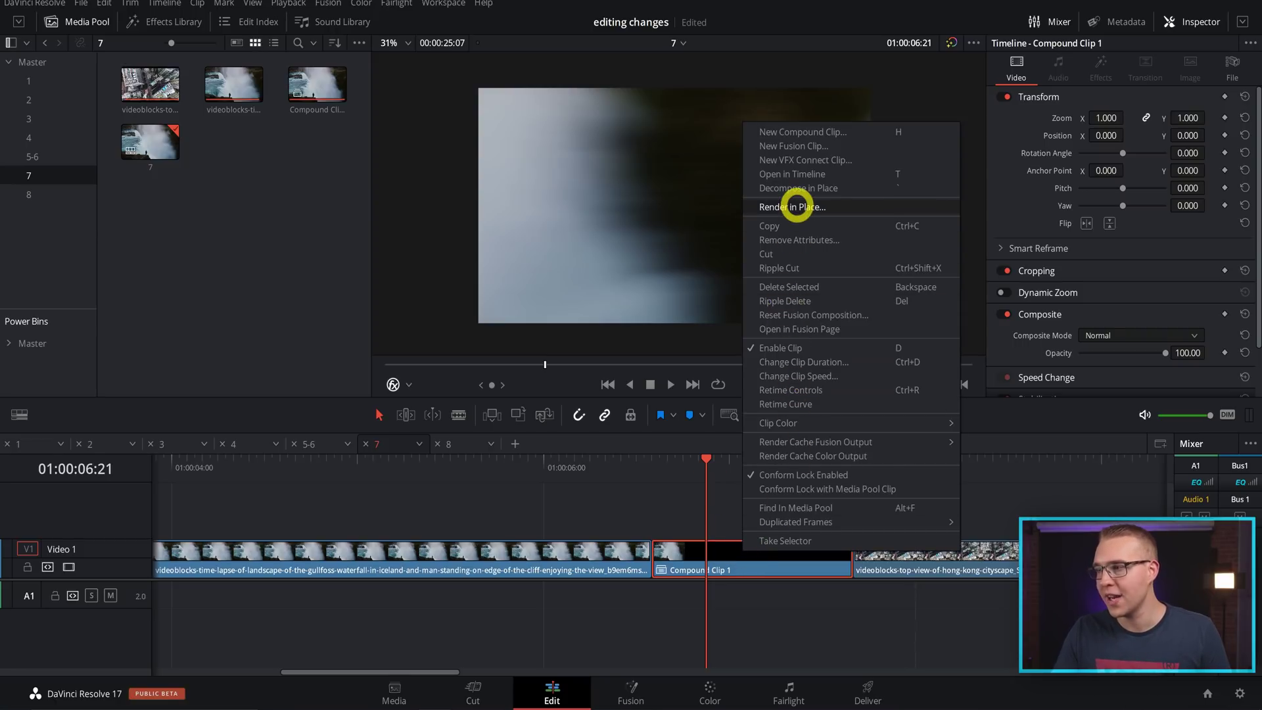
pyautogui.click(797, 205)
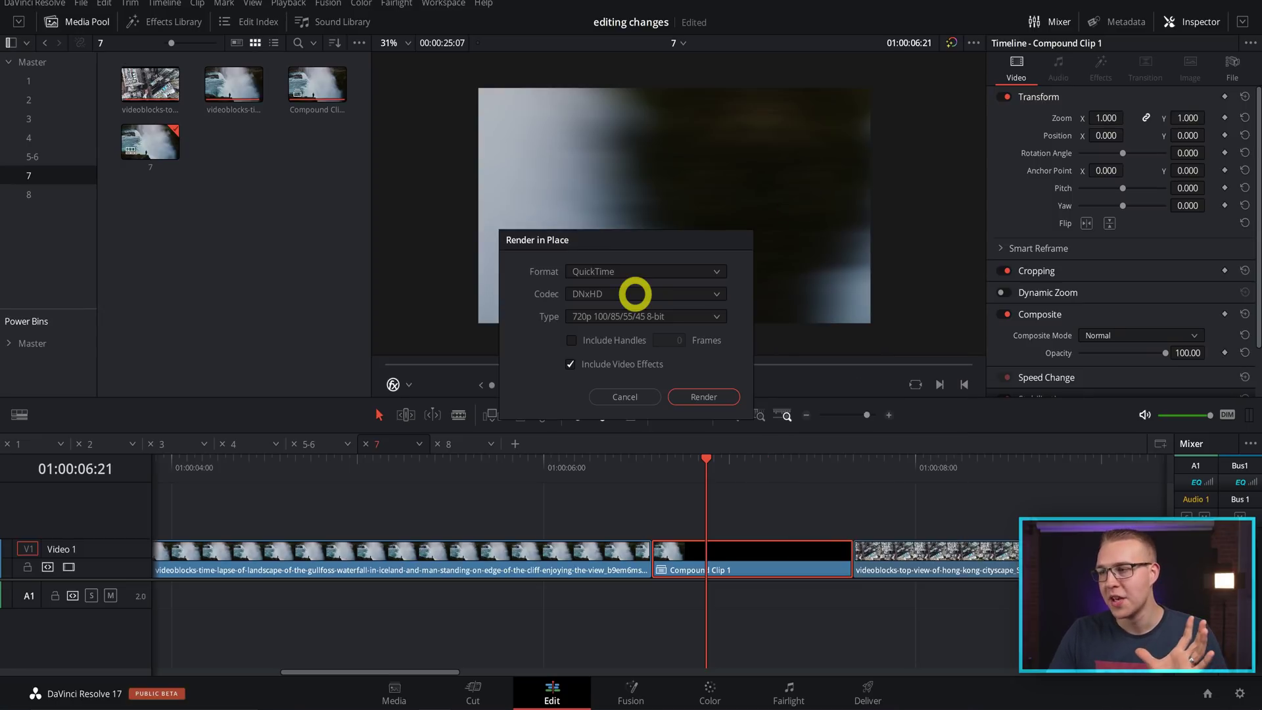
pyautogui.click(635, 294)
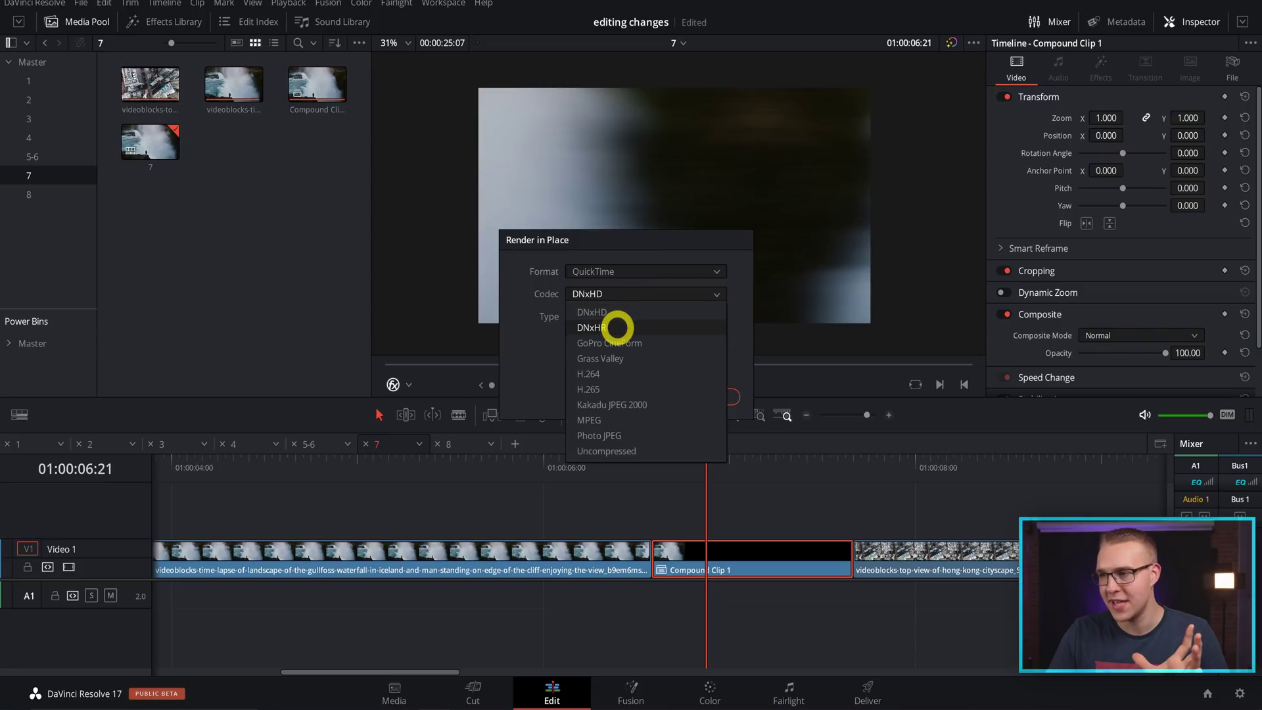
pyautogui.click(617, 327)
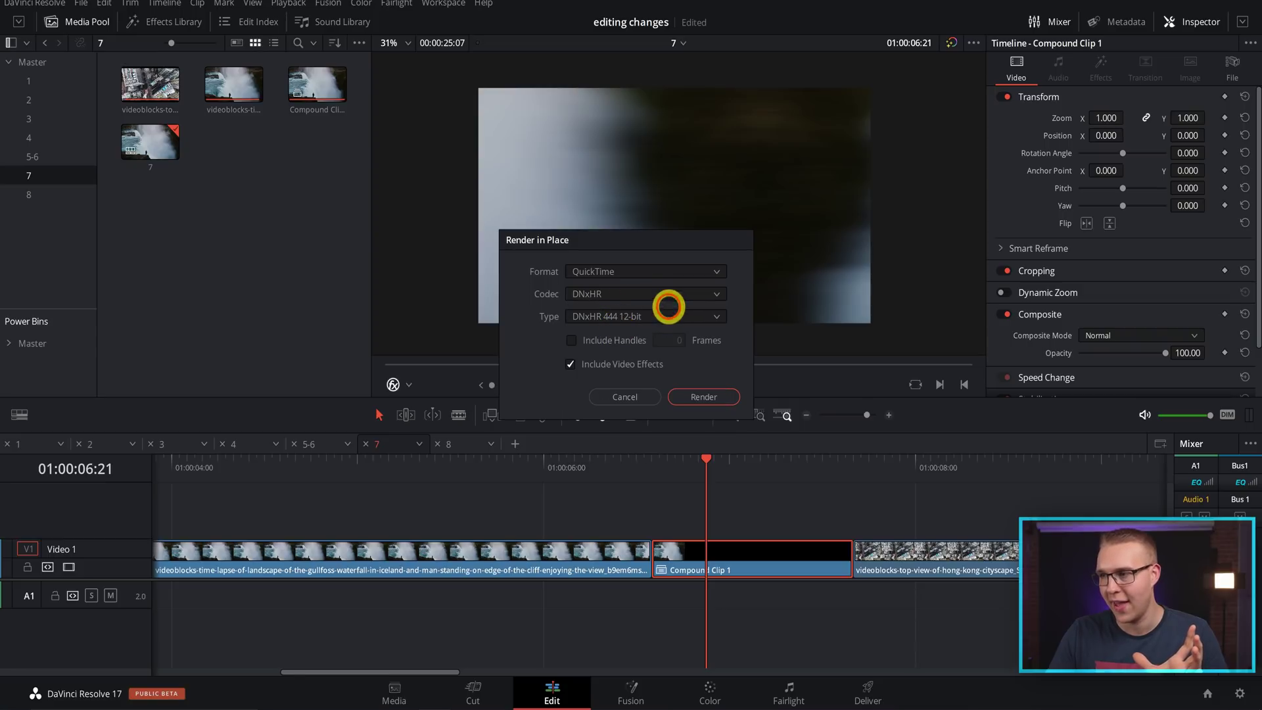
pyautogui.click(667, 310)
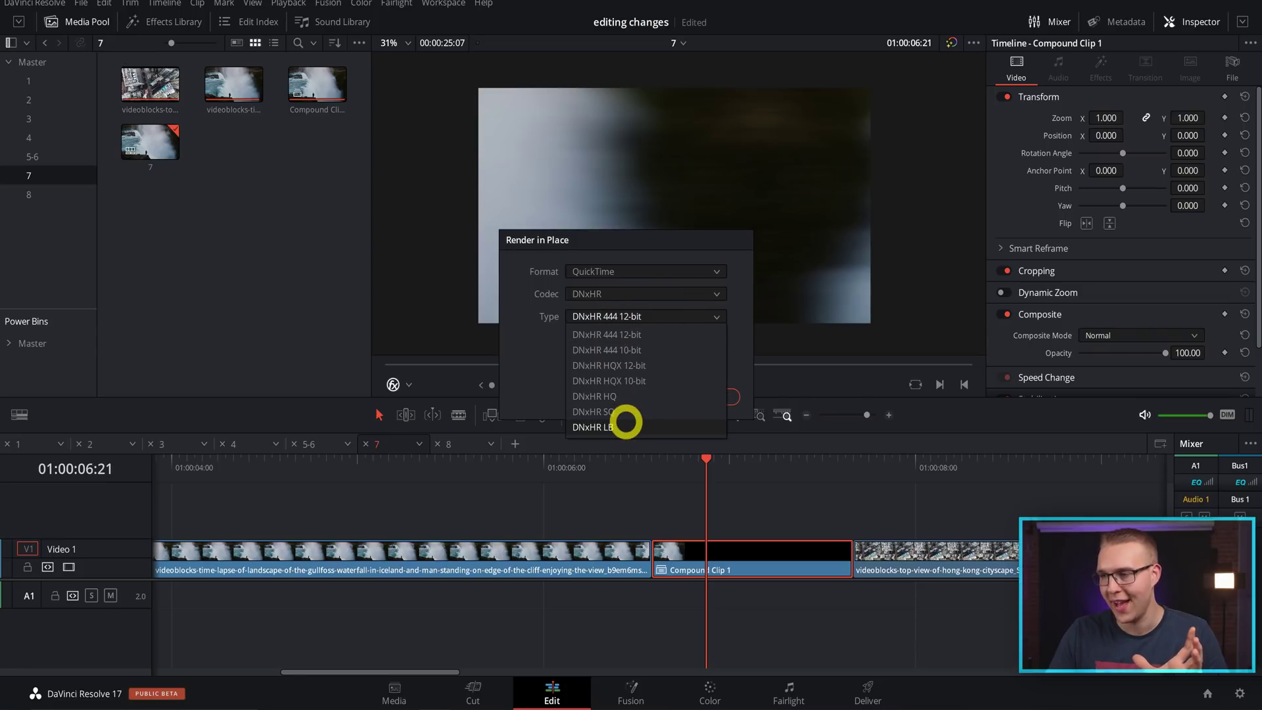
pyautogui.click(626, 427)
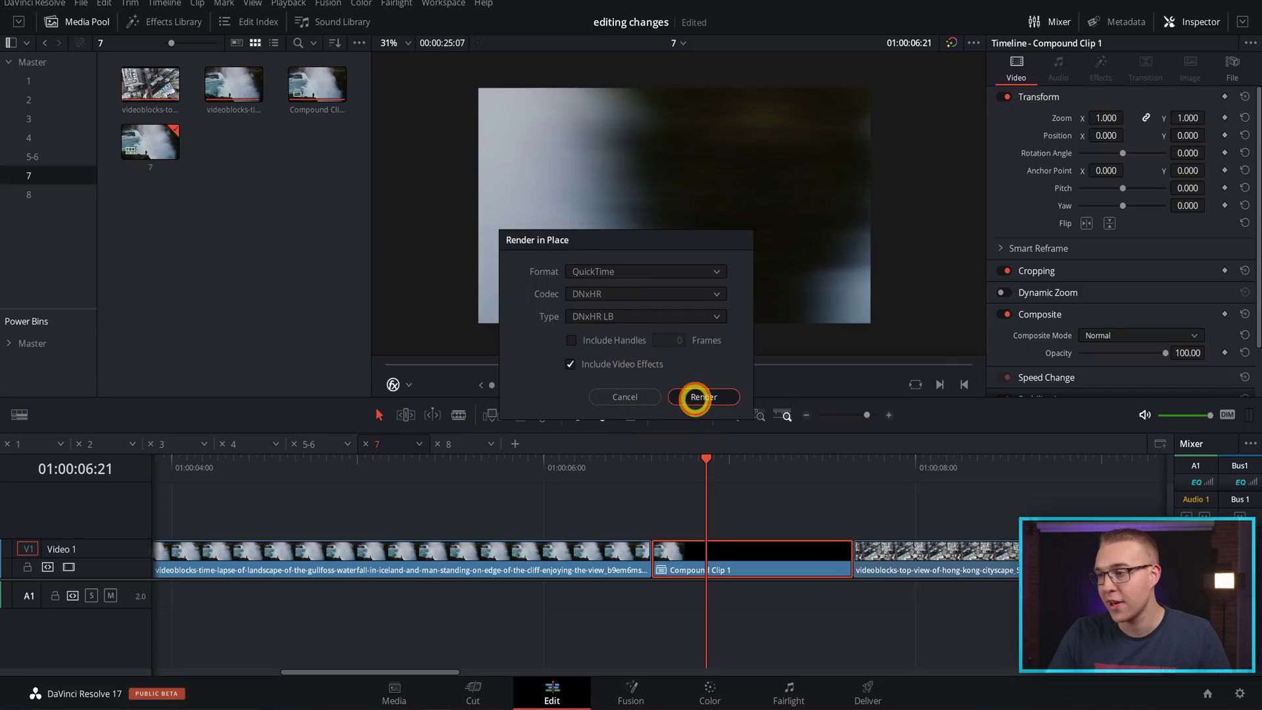
# Render it with the Desktop as the destination folder
pyautogui.click(695, 397)
pyautogui.scroll(5, 66, 226)
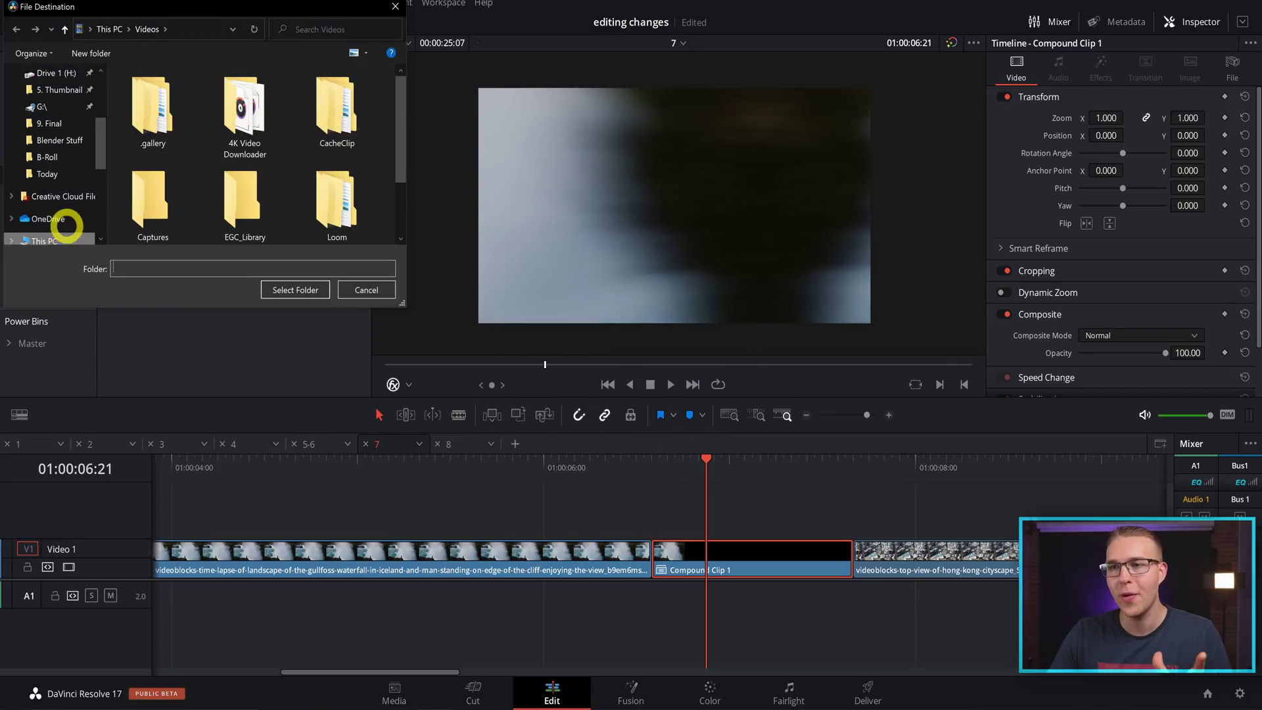
pyautogui.click(56, 102)
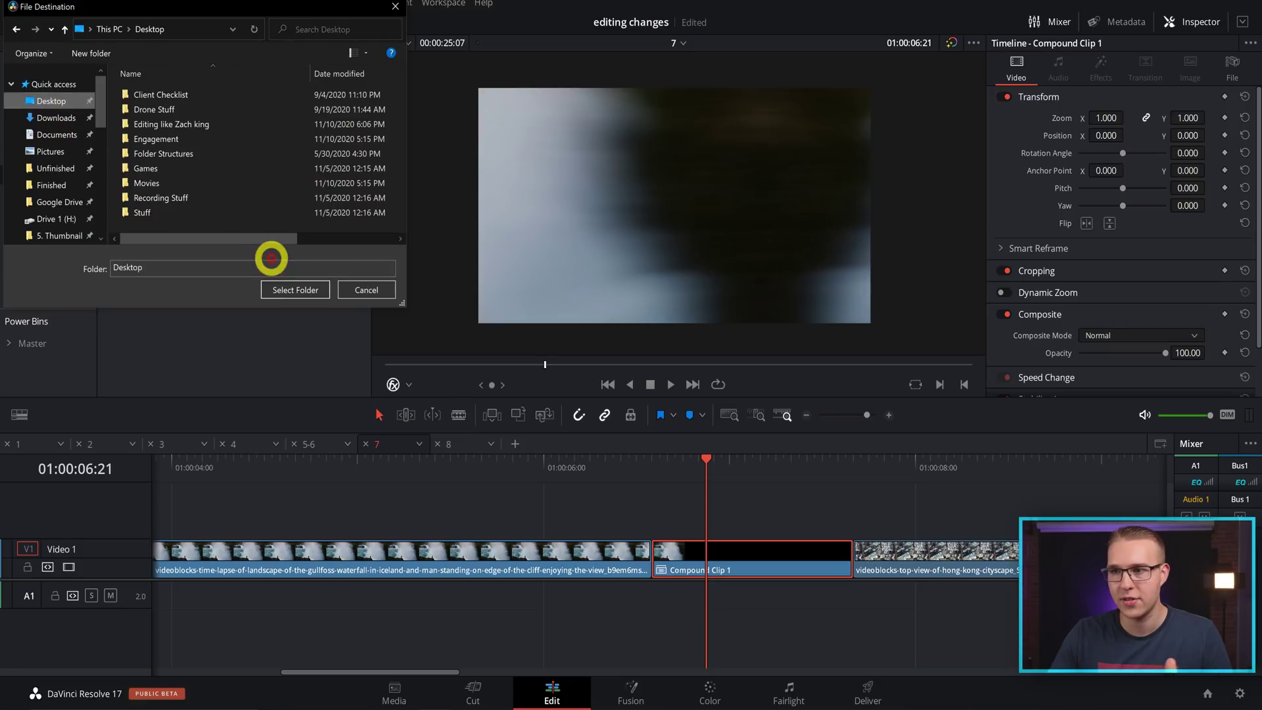
pyautogui.click(286, 291)
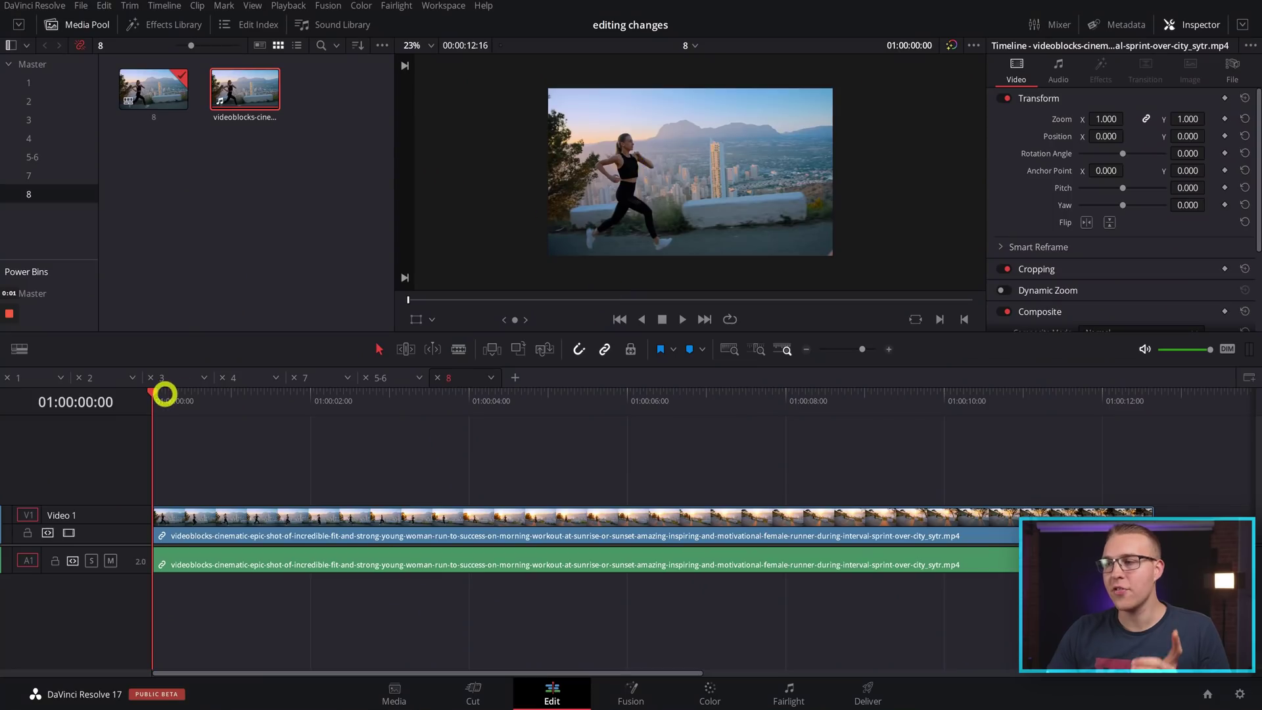
# Change the timeline resolution to a square 1080 x 1080 and scale the runner clip to 1.820
pyautogui.moveTo(165, 393); pyautogui.dragTo(171, 432)
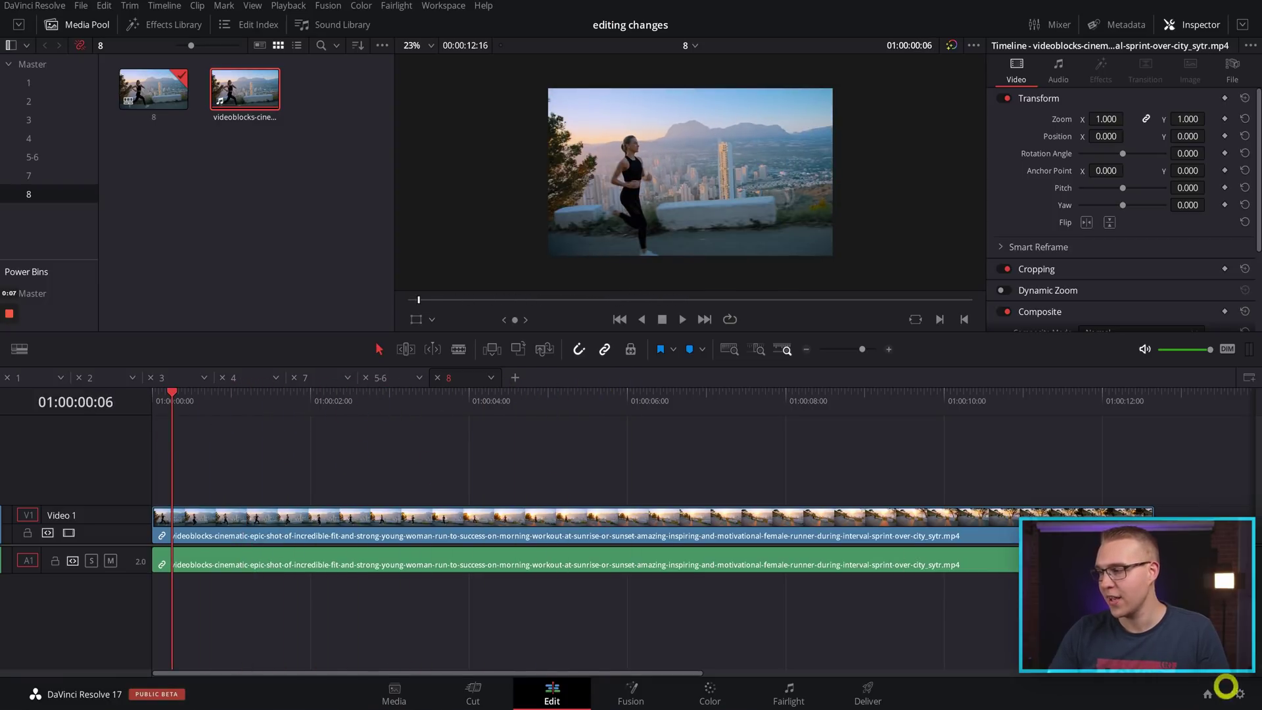
pyautogui.click(1239, 694)
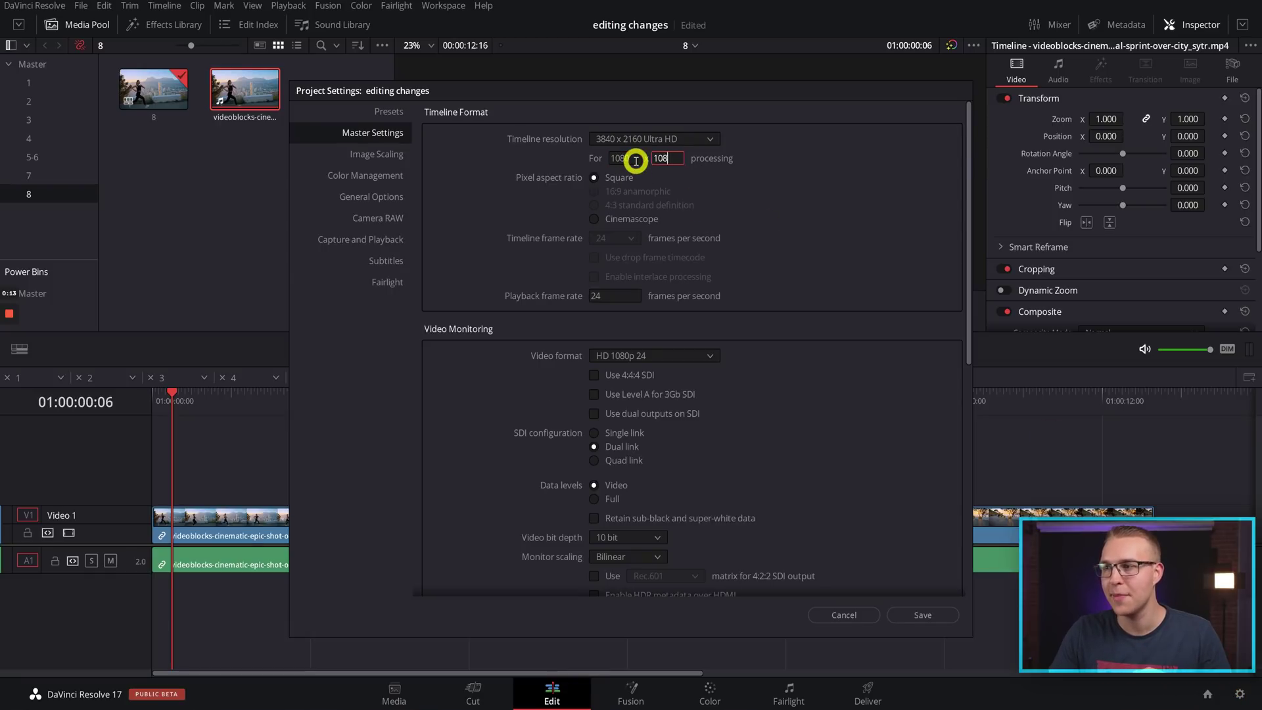
pyautogui.click(929, 615)
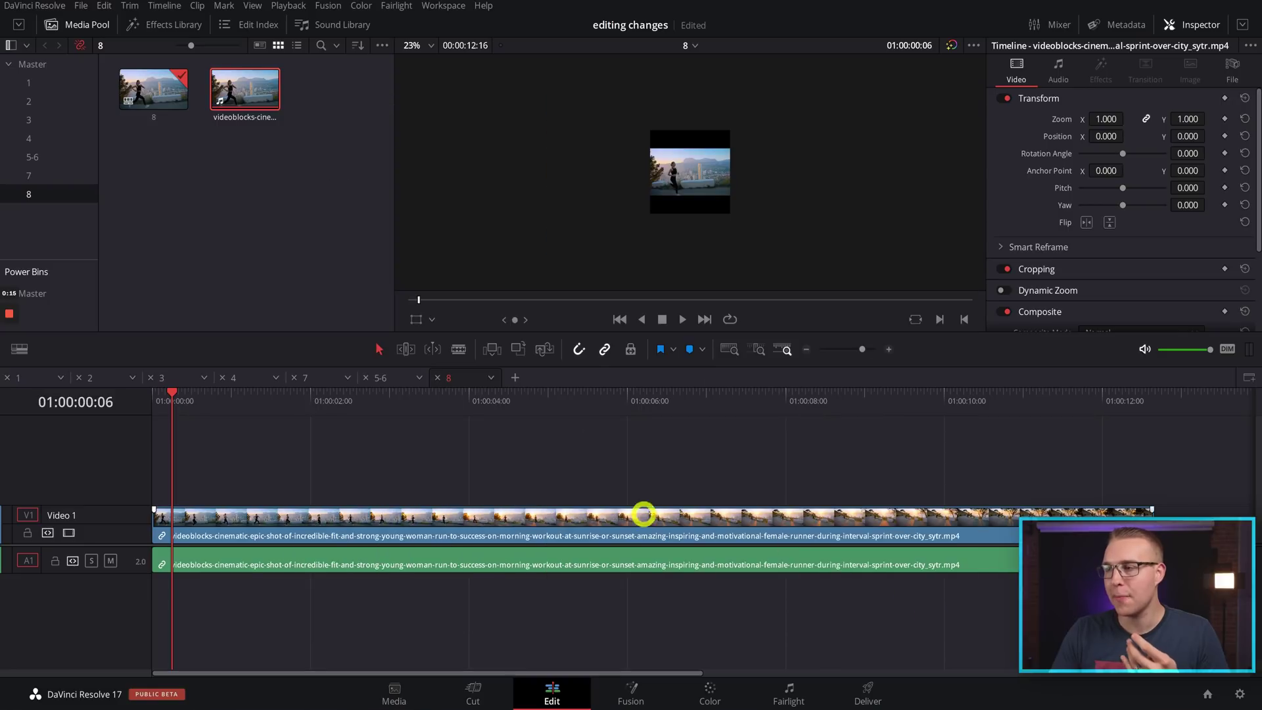
pyautogui.scroll(3, 681, 188)
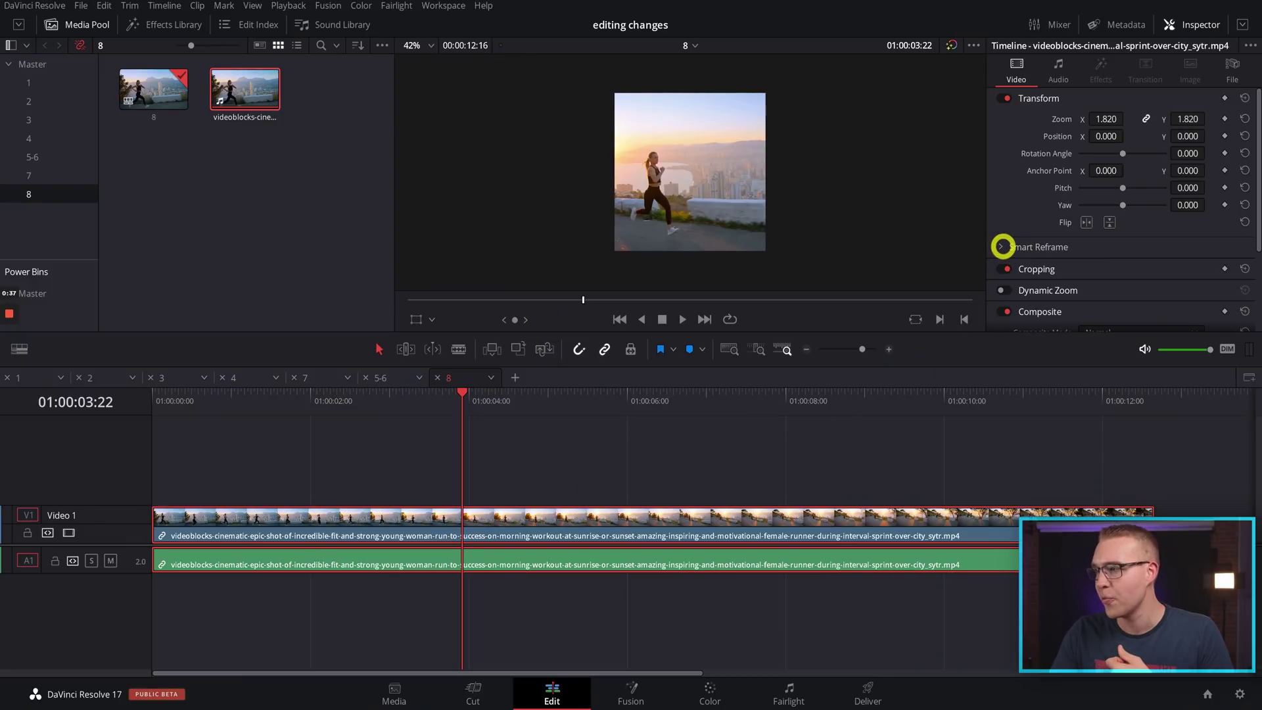
# Run Smart Reframe on the runner clip with Object of Interest on Auto, then scrub to verify
pyautogui.click(1002, 247)
pyautogui.scroll(-1, 1026, 244)
pyautogui.click(1109, 247)
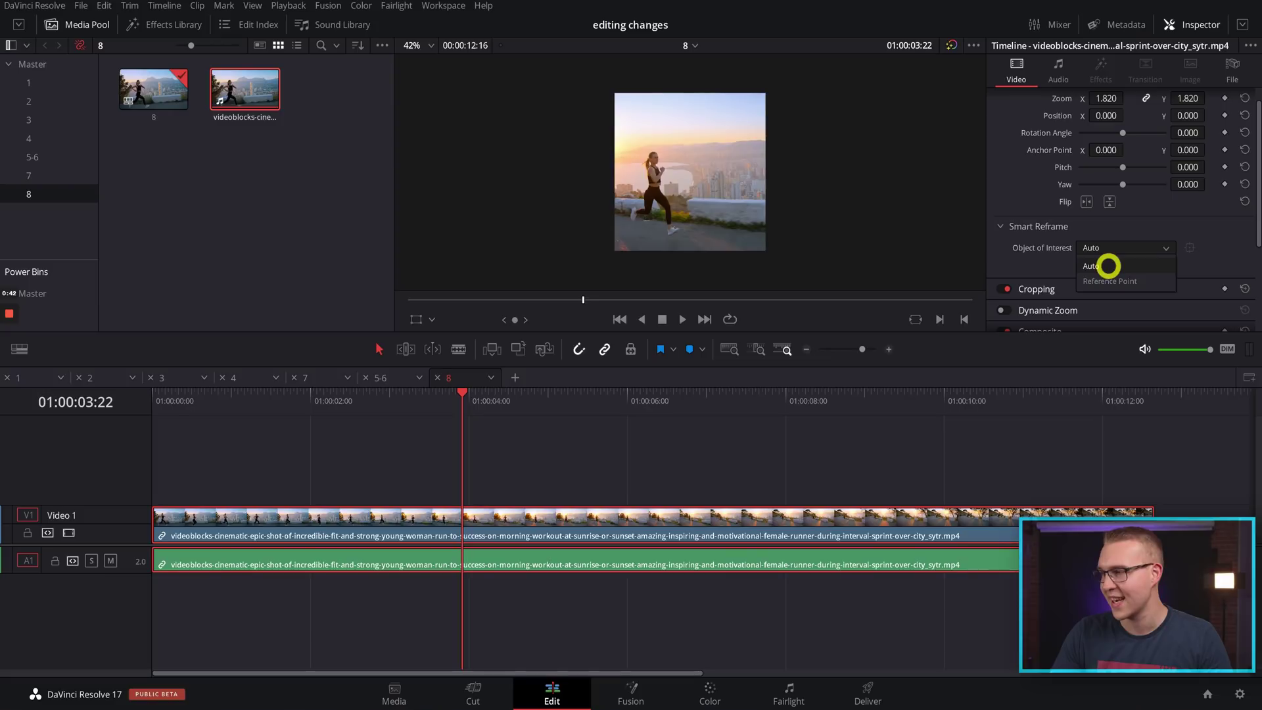
pyautogui.click(1108, 266)
pyautogui.click(1108, 264)
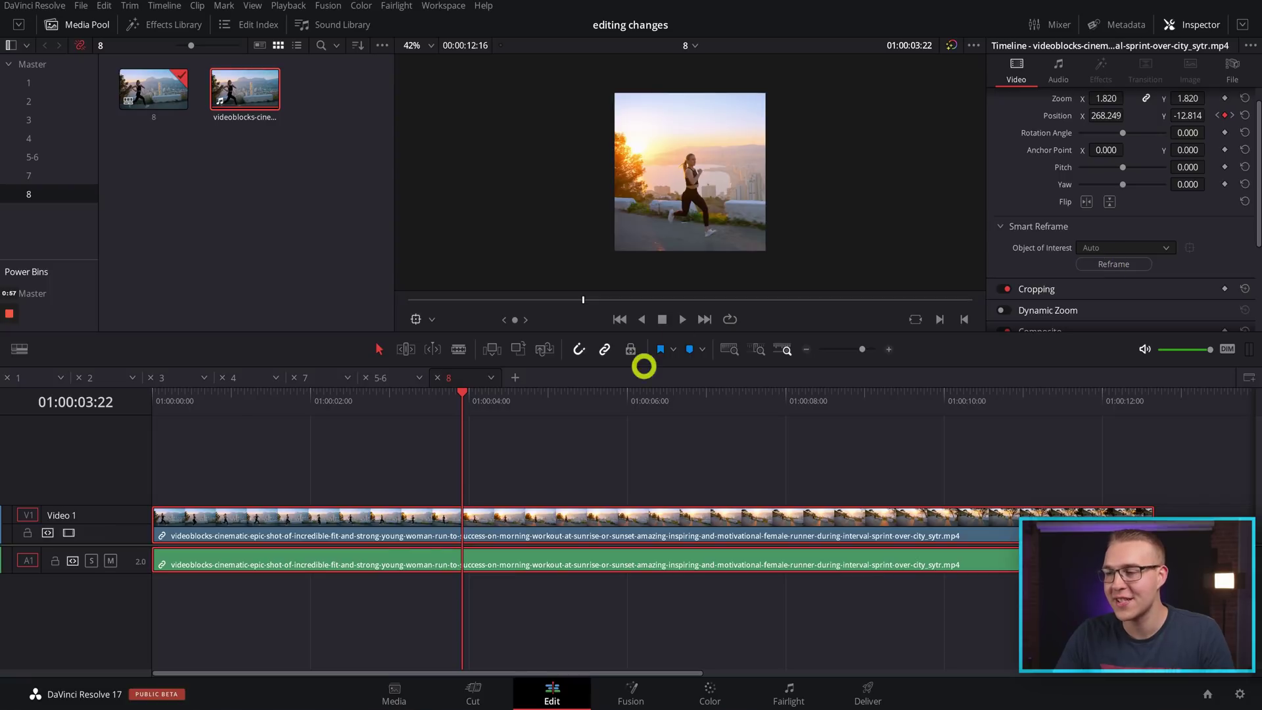
pyautogui.moveTo(587, 406); pyautogui.dragTo(320, 473)
pyautogui.click(718, 472)
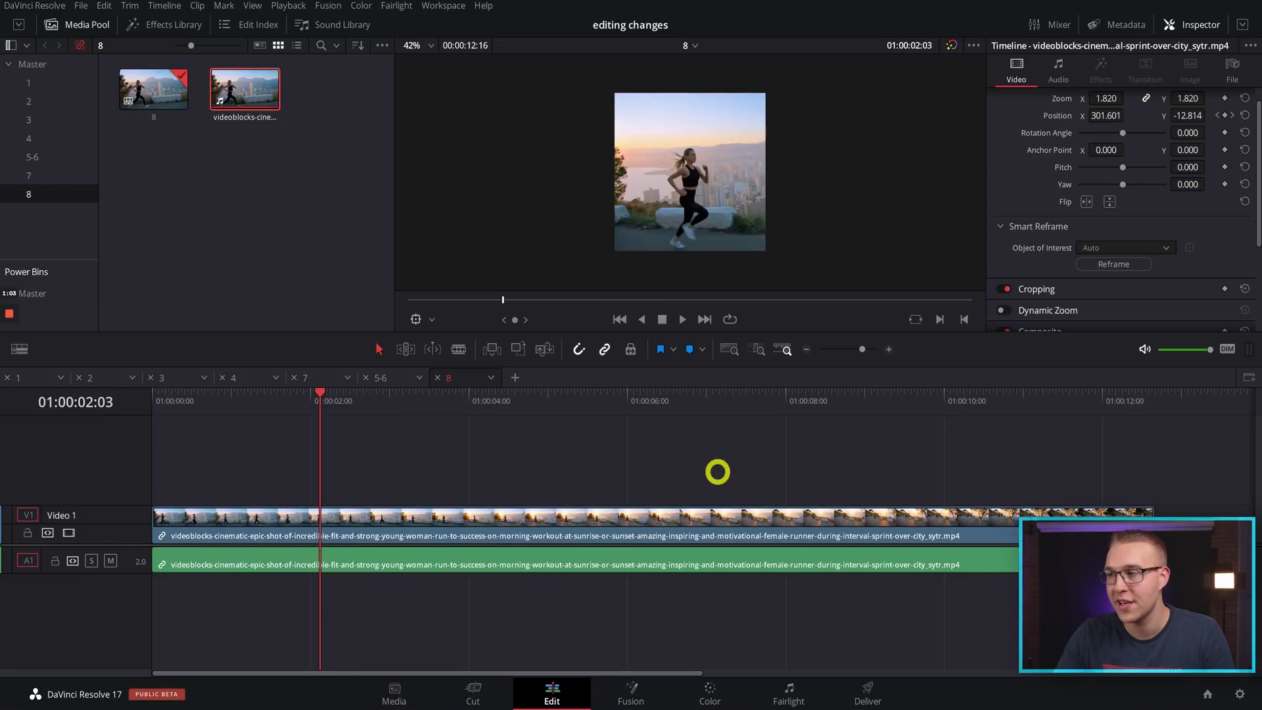